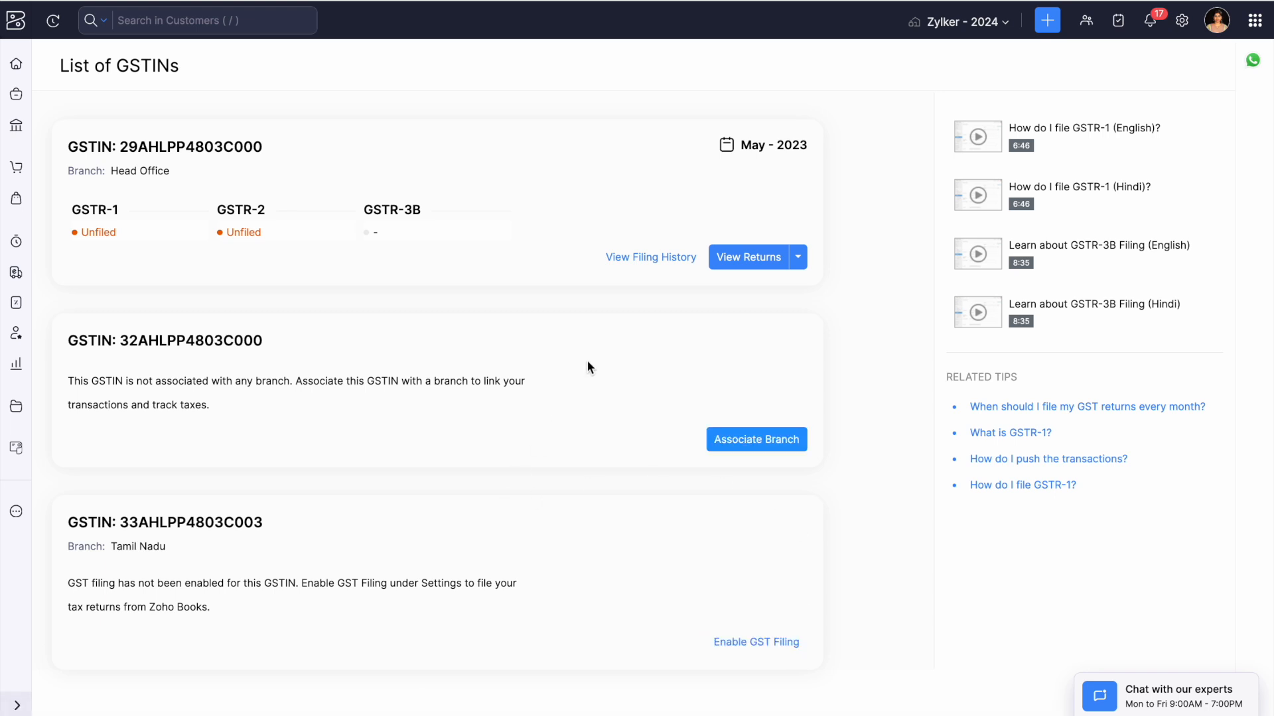
- Open the returns of the Head Office GSTIN and set the GST summary period to April 2023
left_click(754, 264)
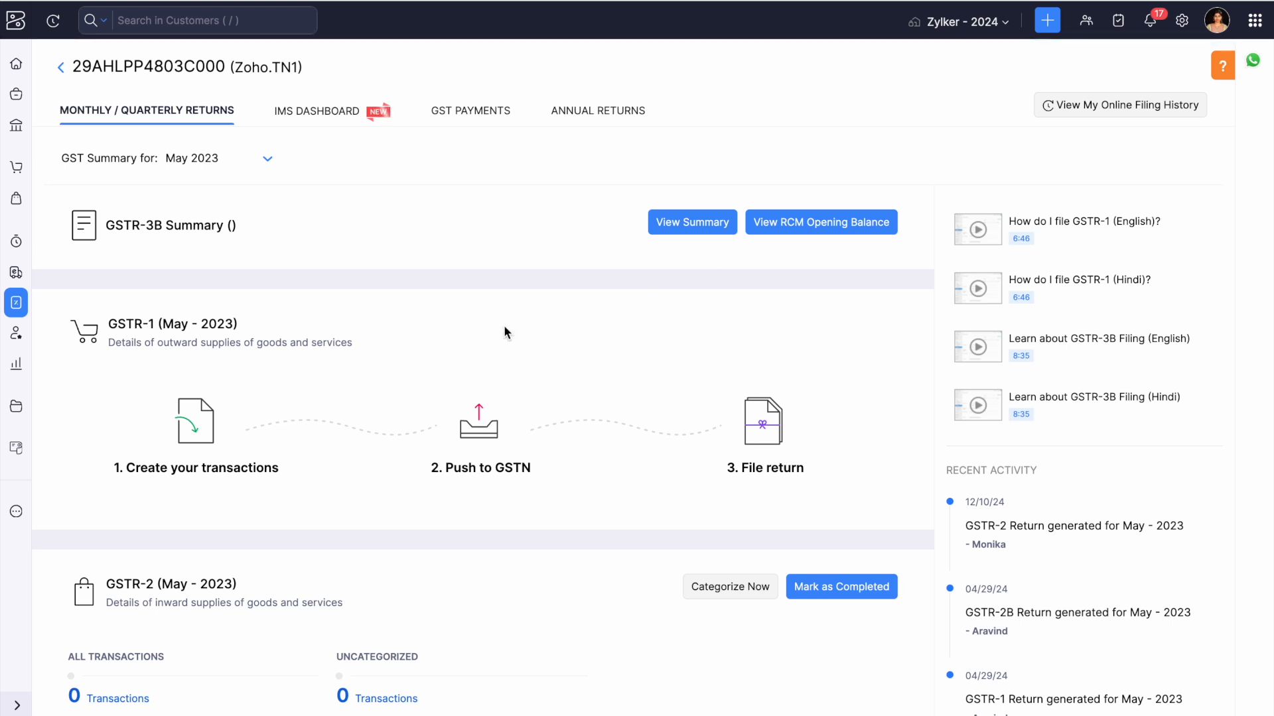
scroll(333, 266, "down", 1)
scroll(333, 266, "down", 4)
scroll(333, 266, "up", 5)
left_click(237, 166)
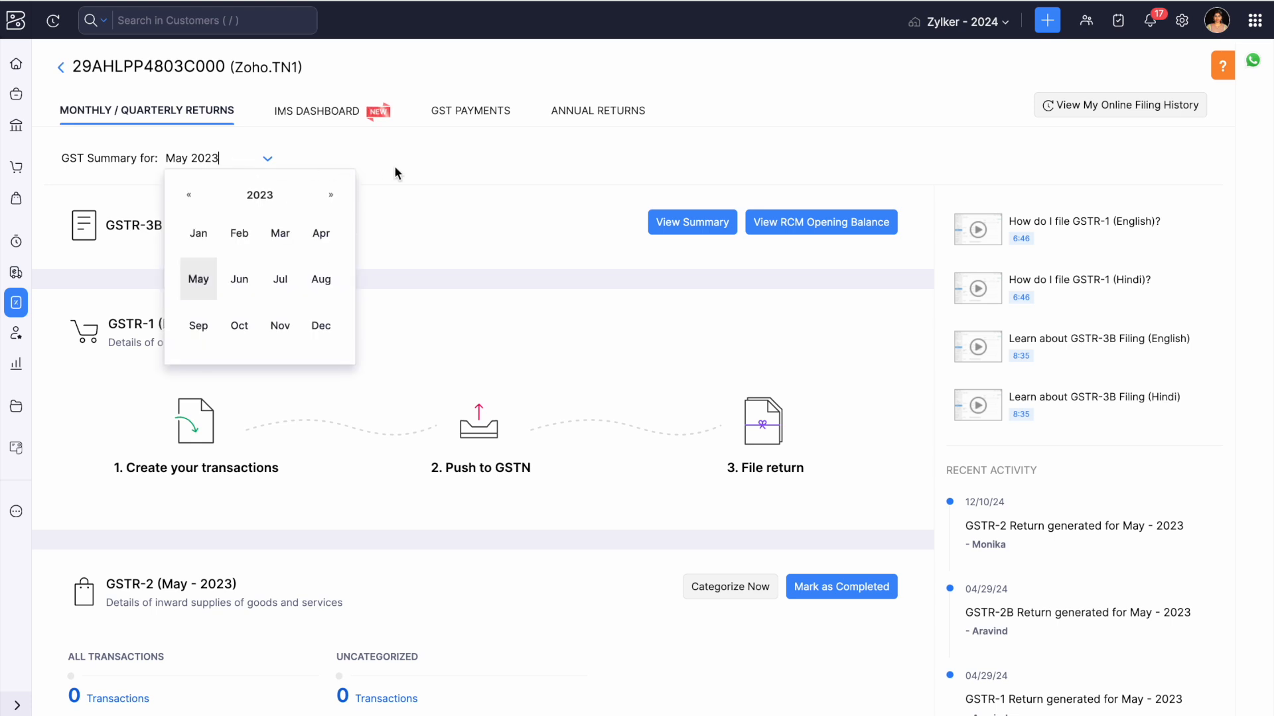
left_click(321, 234)
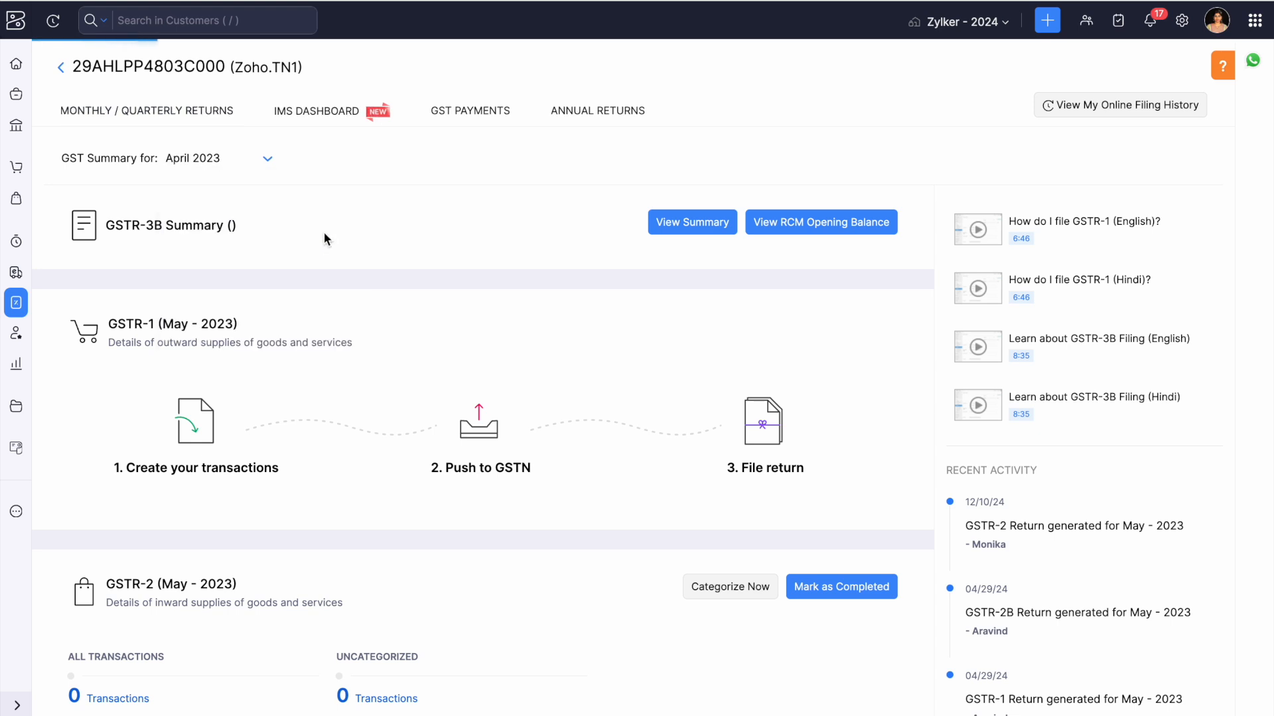
- Review the transactions in the April 2023 GSTR-1, including the list of its B2B invoices
scroll(289, 467, "down", 2)
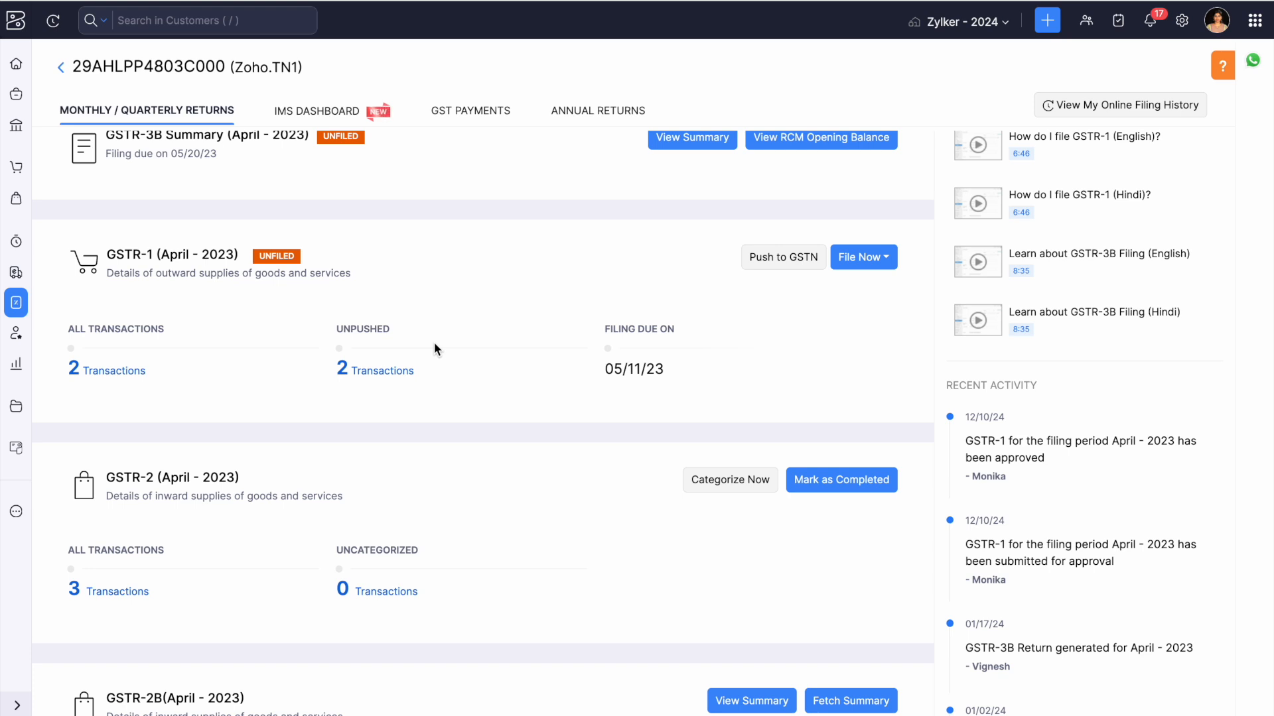
left_click(113, 368)
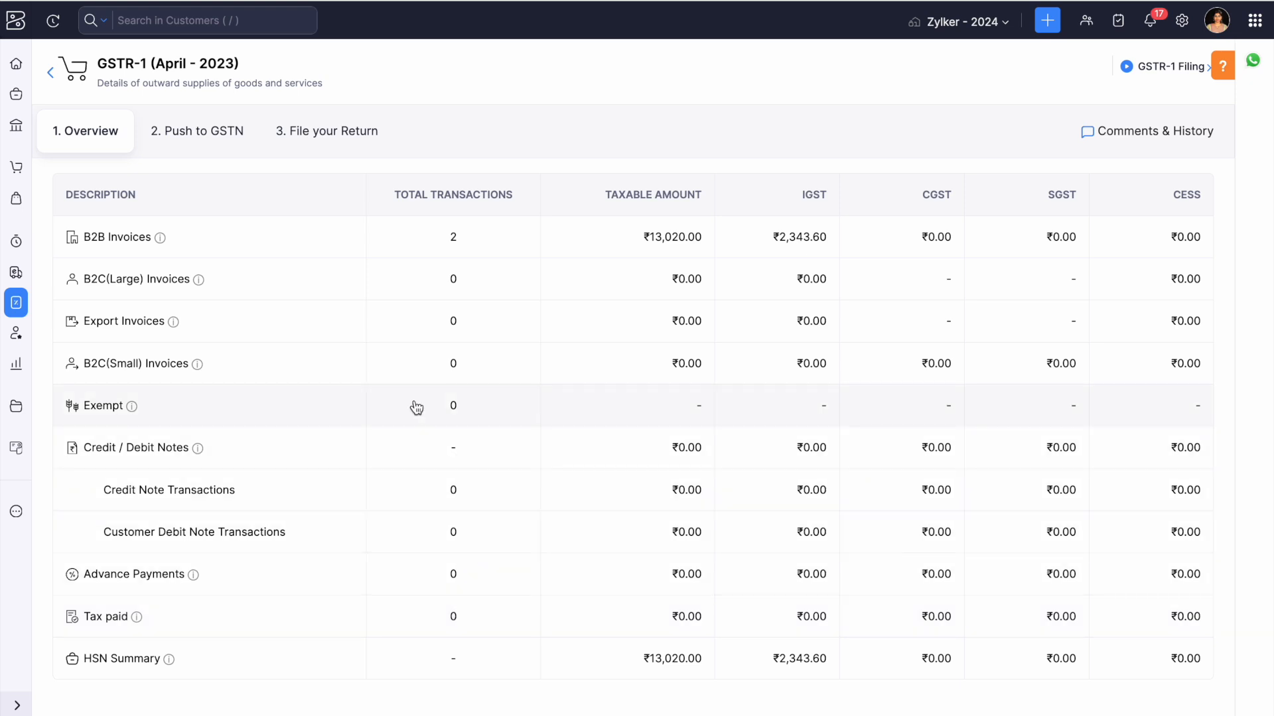
left_click(317, 249)
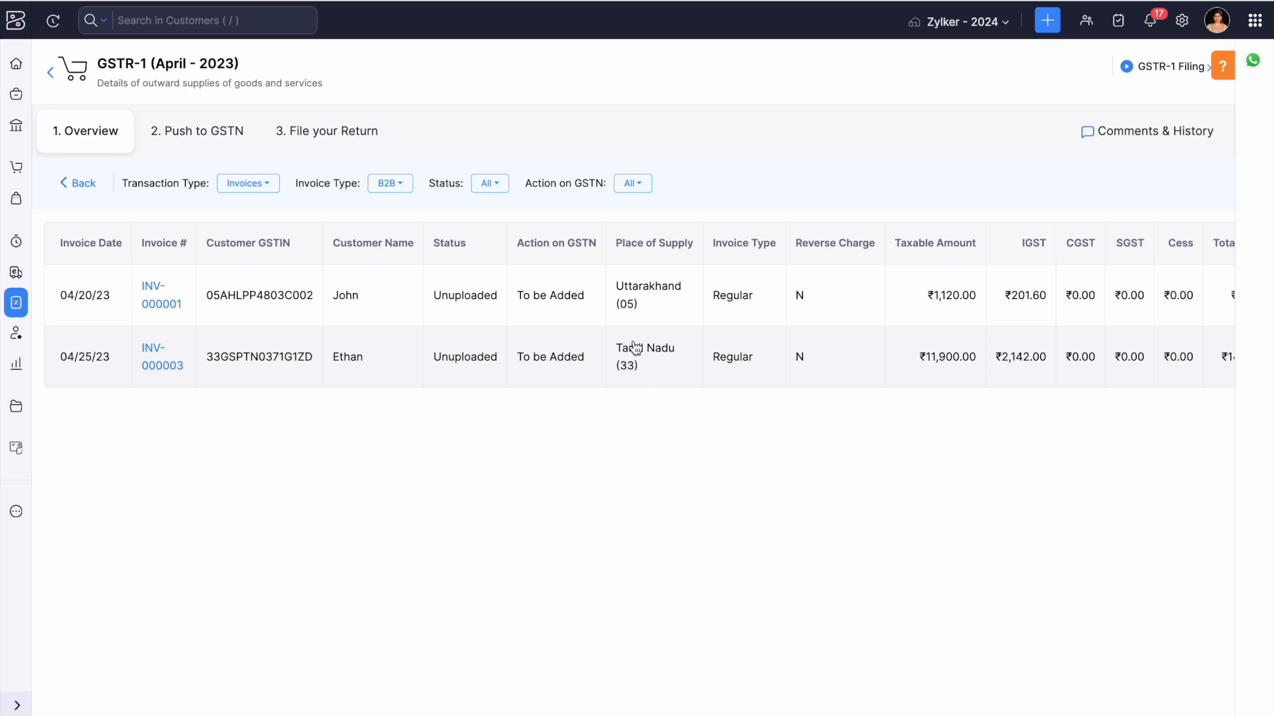
left_click(83, 184)
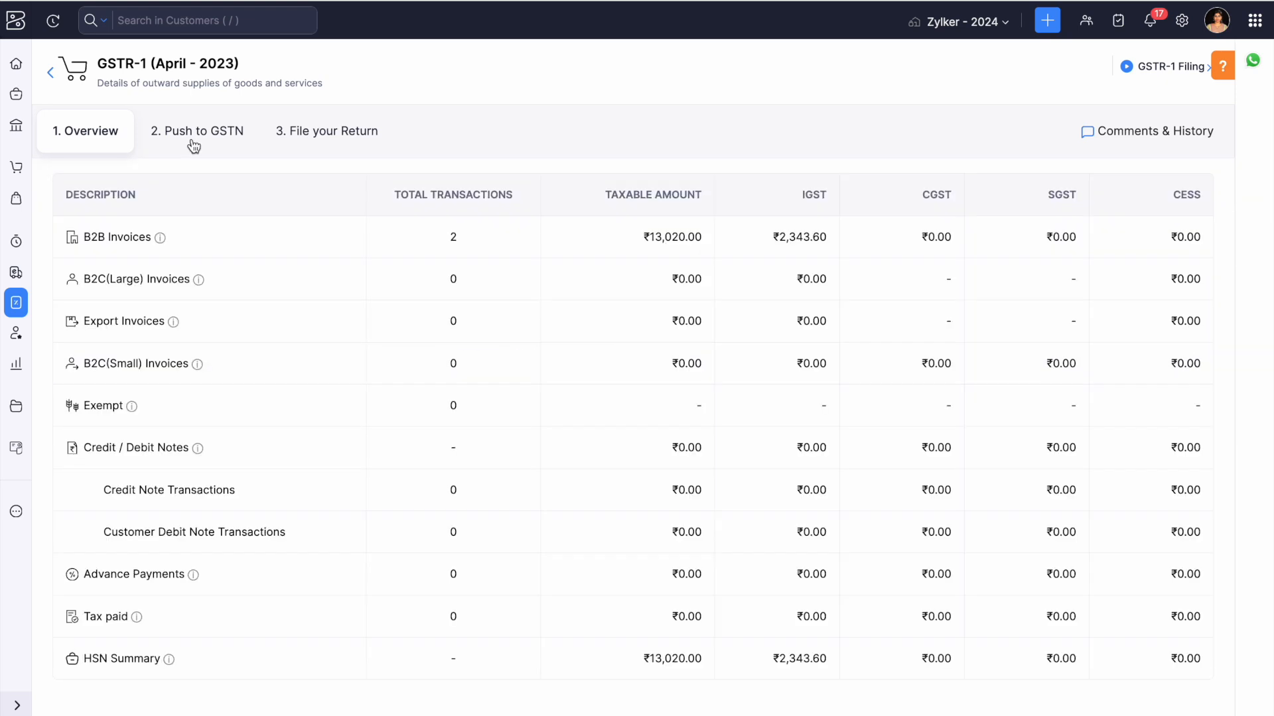
- Inspect the Documents Issued section in the GSTR-1 push stage, including its editable document issue details
left_click(194, 141)
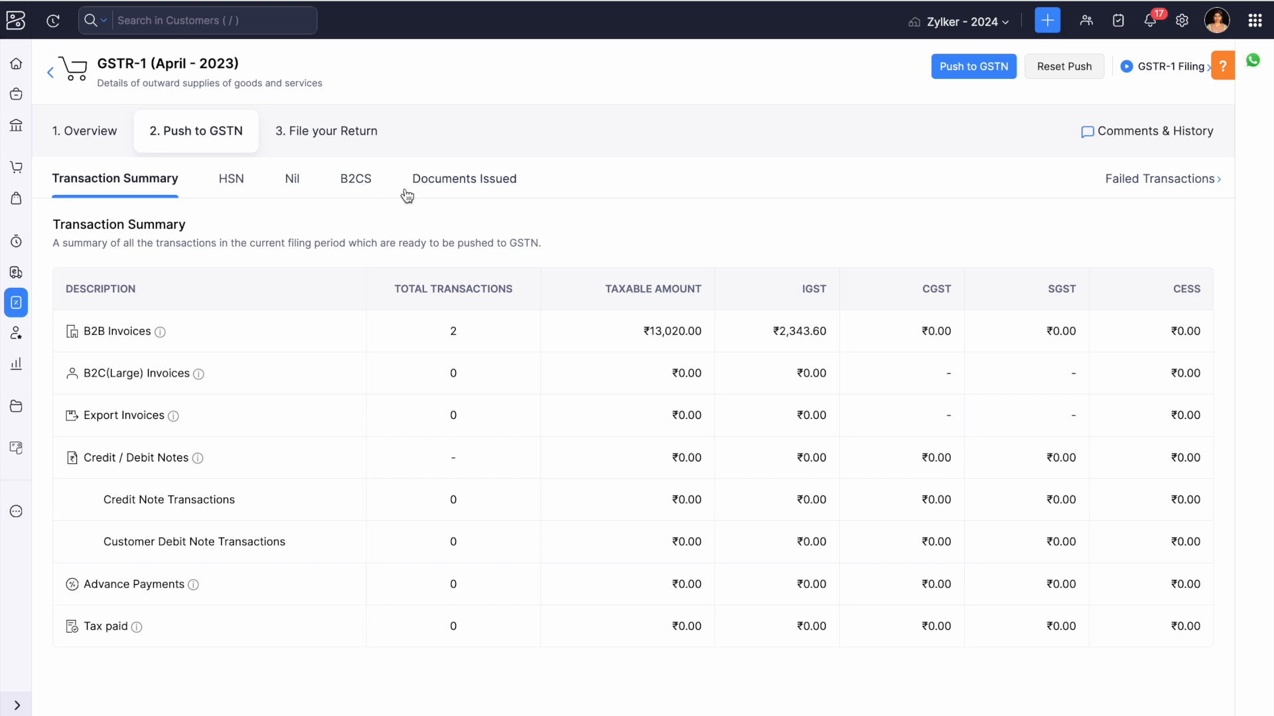
left_click(501, 191)
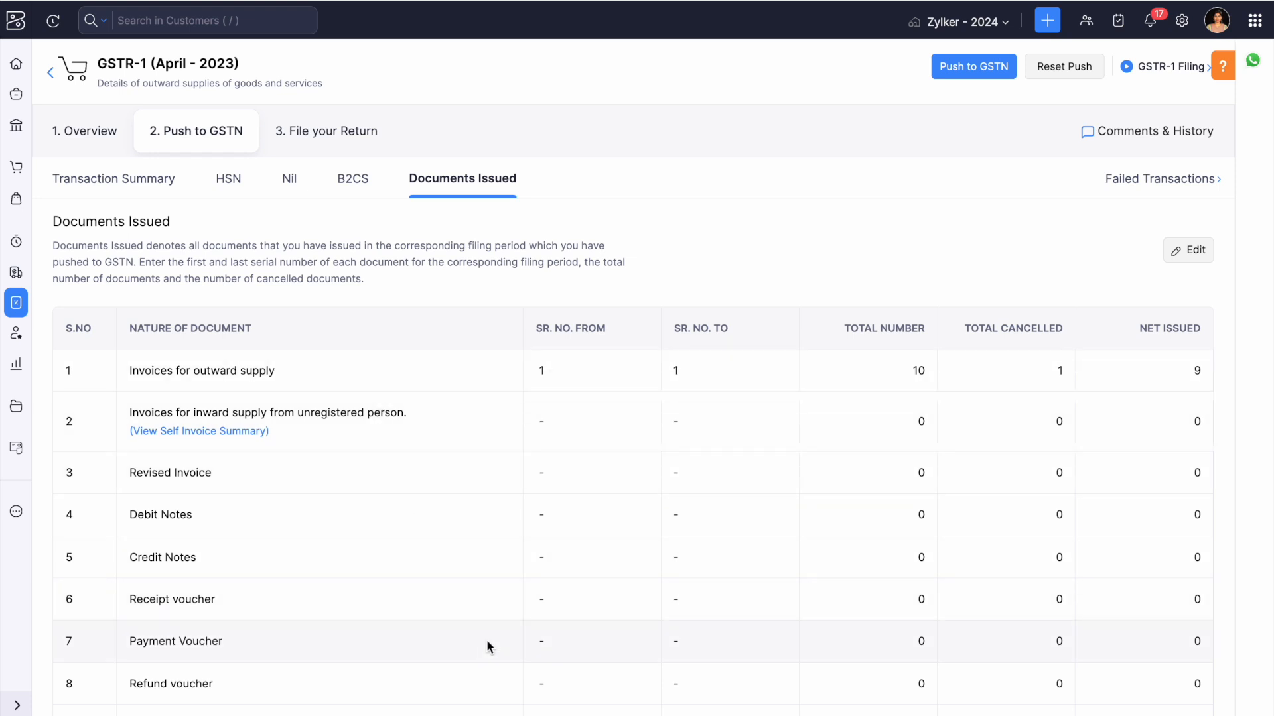
left_click(1202, 249)
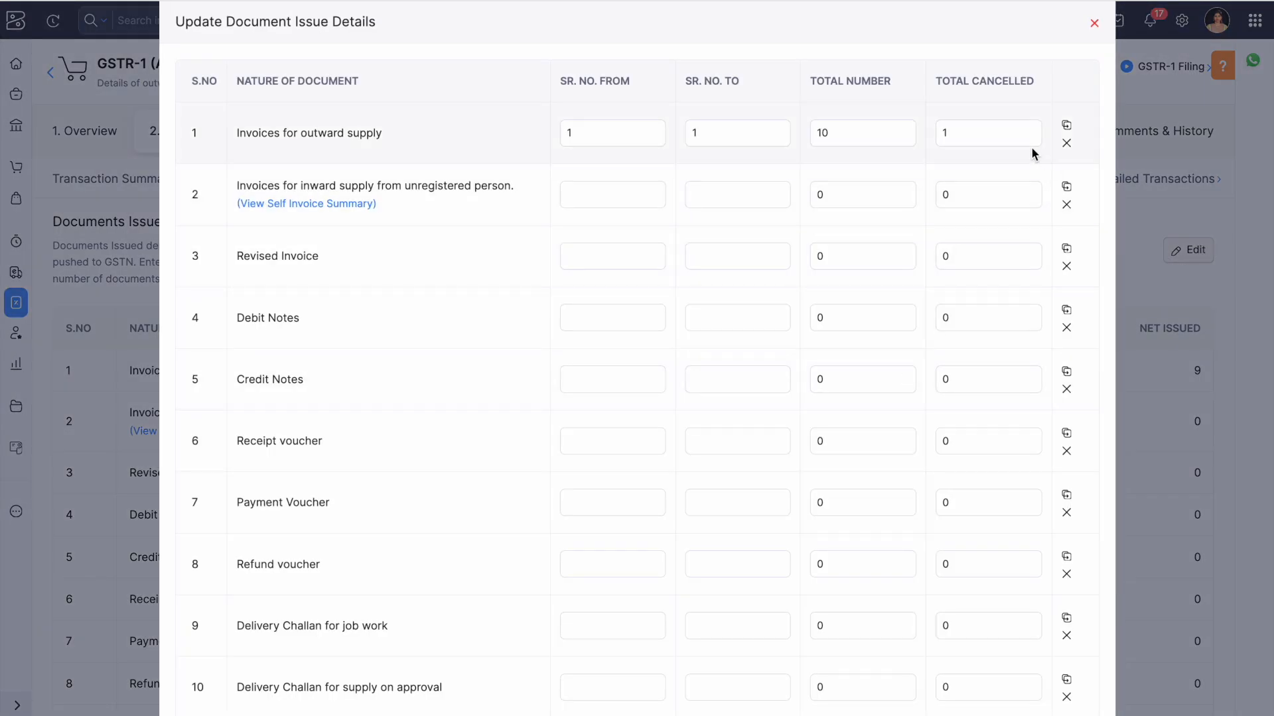
left_click(1095, 24)
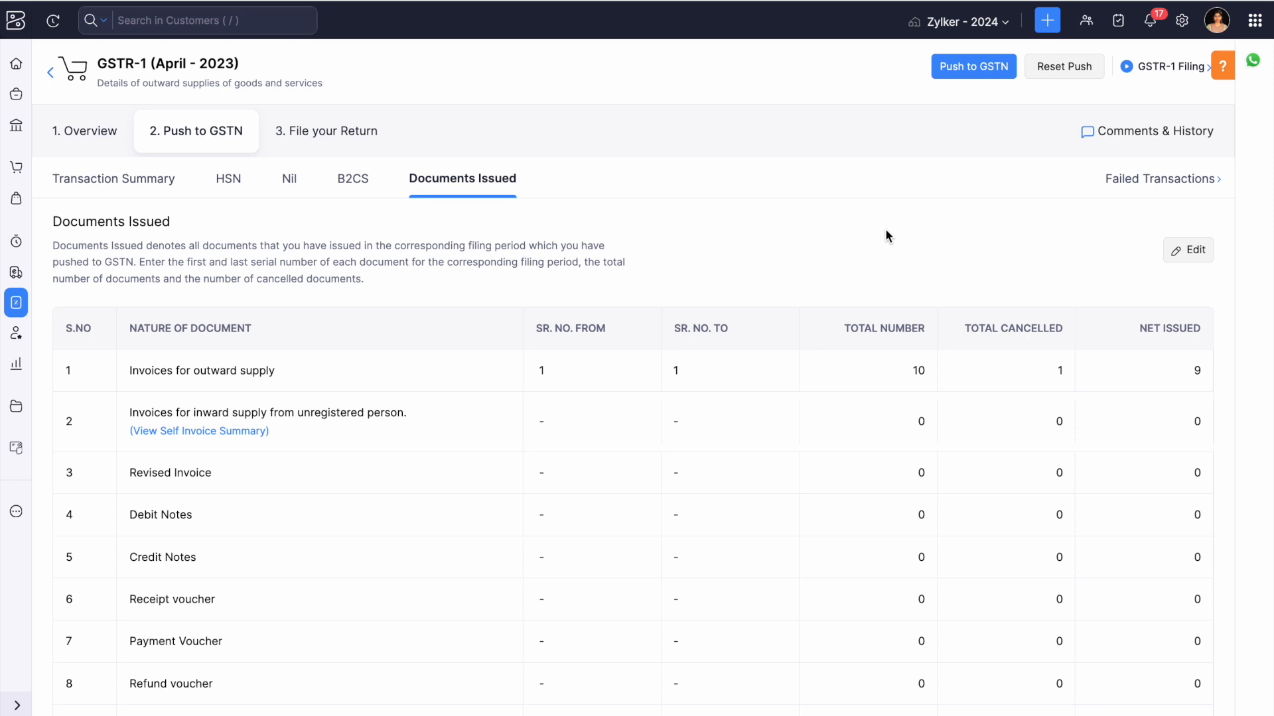
- View the Push to GSTN request without generating an OTP, and check the failed transactions before returning to the returns overview
left_click(984, 73)
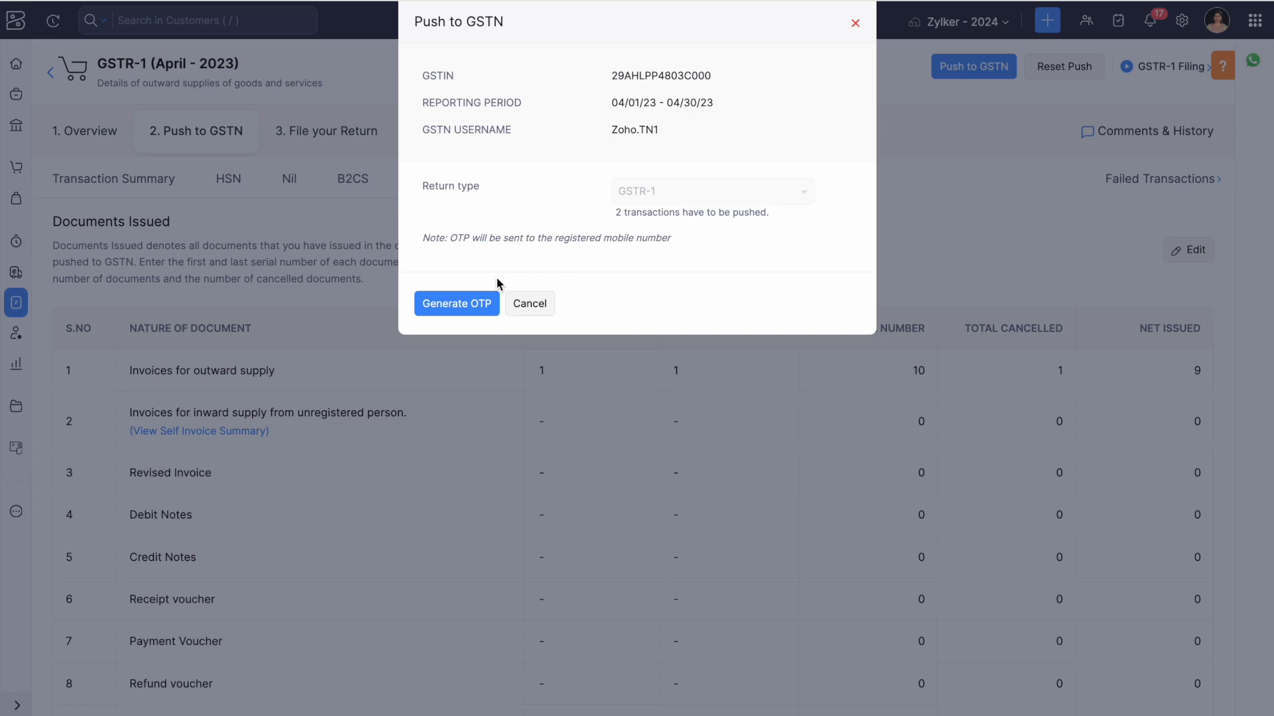
left_click(854, 24)
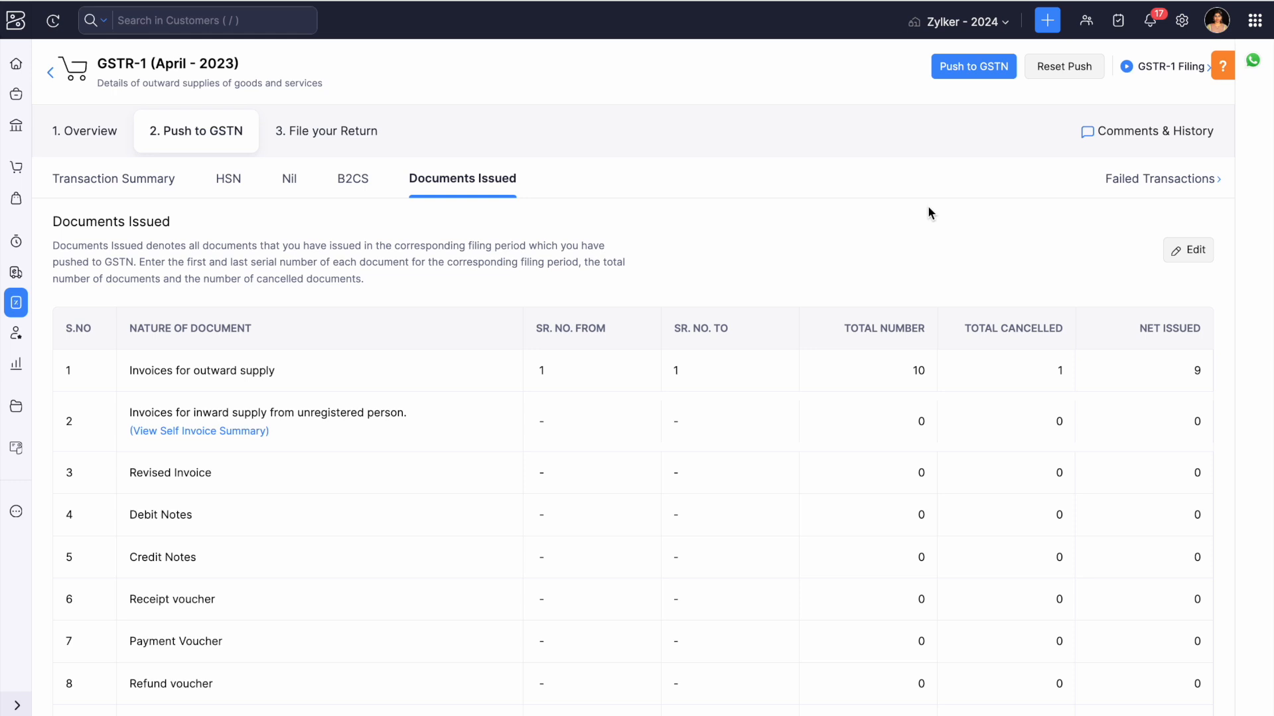
left_click(1121, 191)
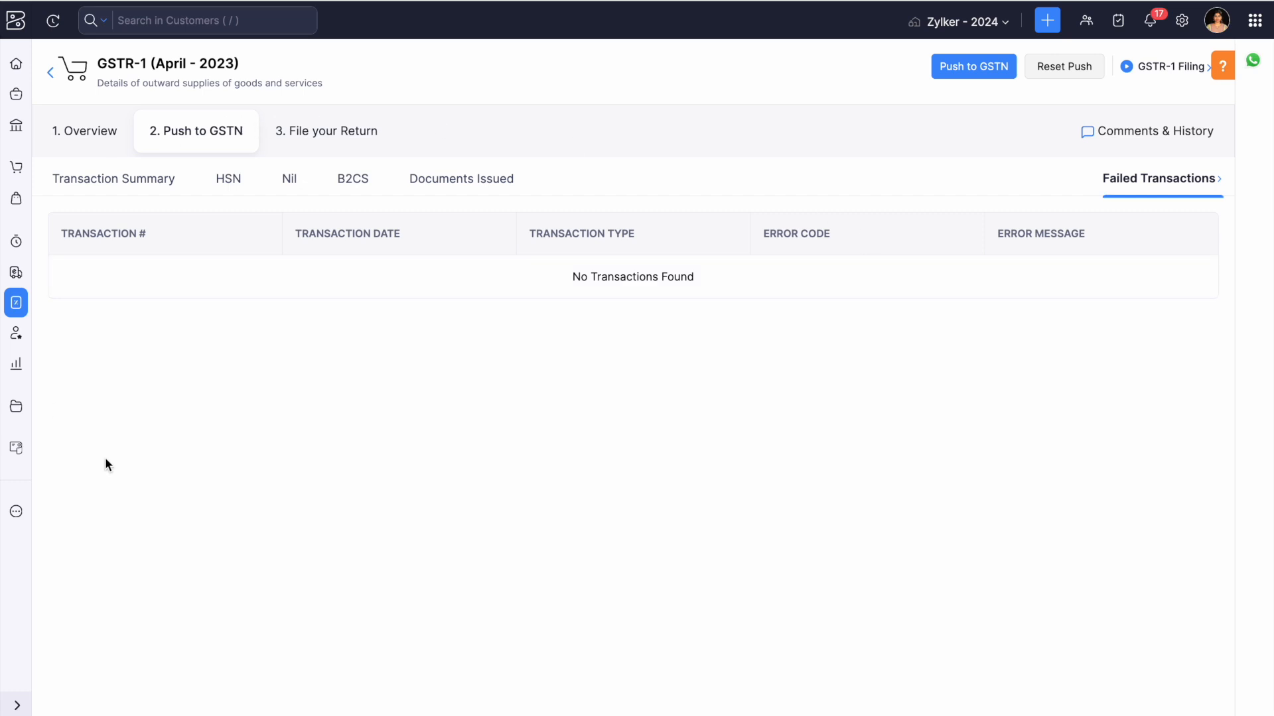
left_click(50, 71)
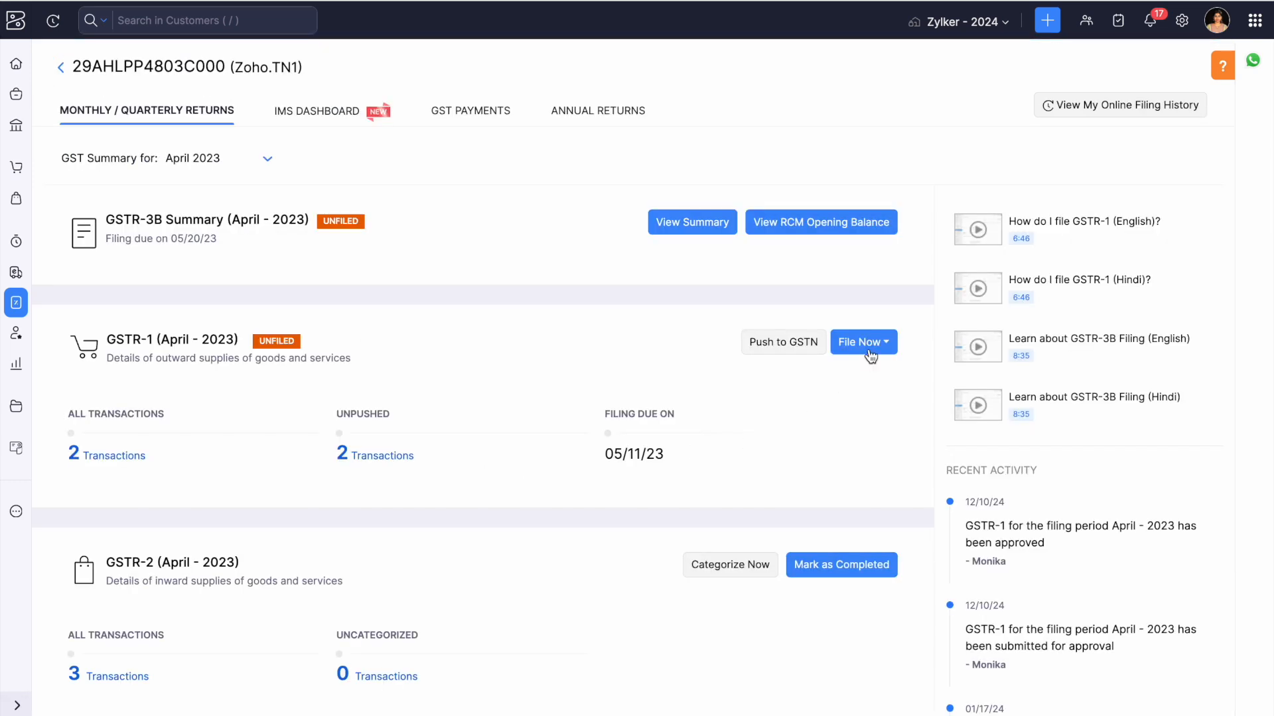
- Mark the April 2023 GSTR-1 return as filed, confirming its amounts match the GSTN, and revert it to unfiled
left_click(870, 345)
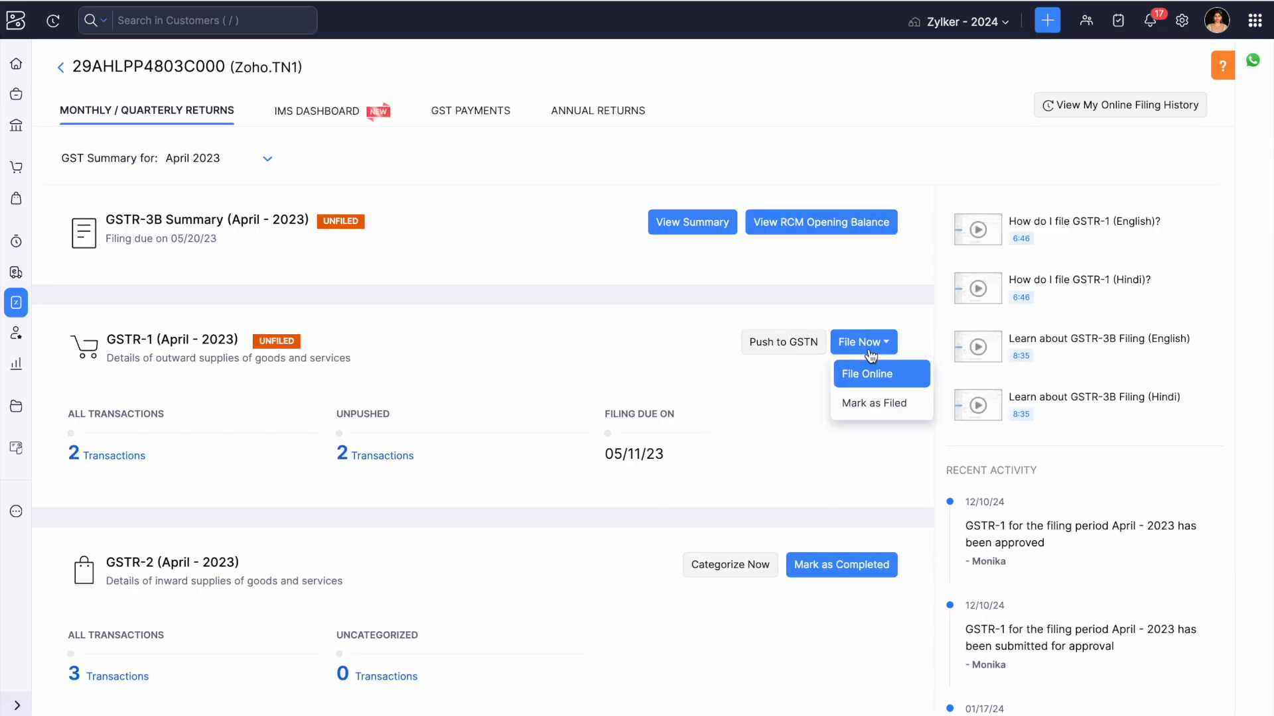
left_click(842, 413)
left_click(422, 312)
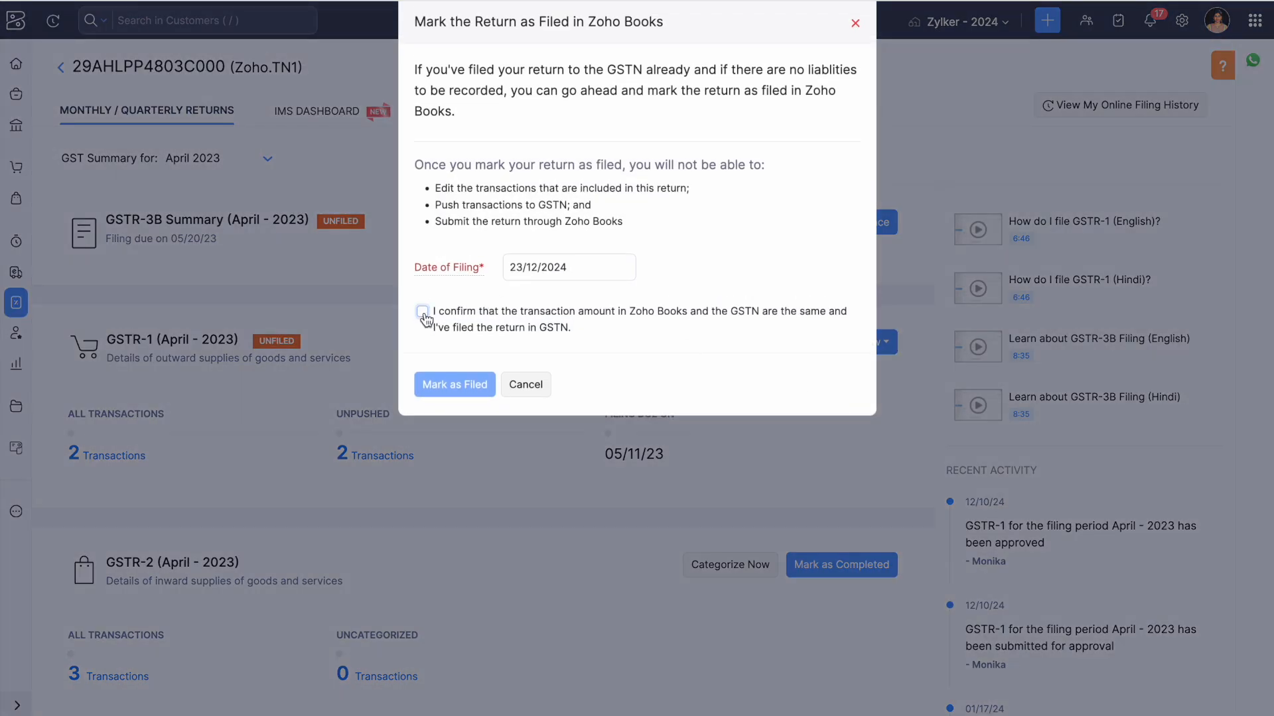
left_click(437, 383)
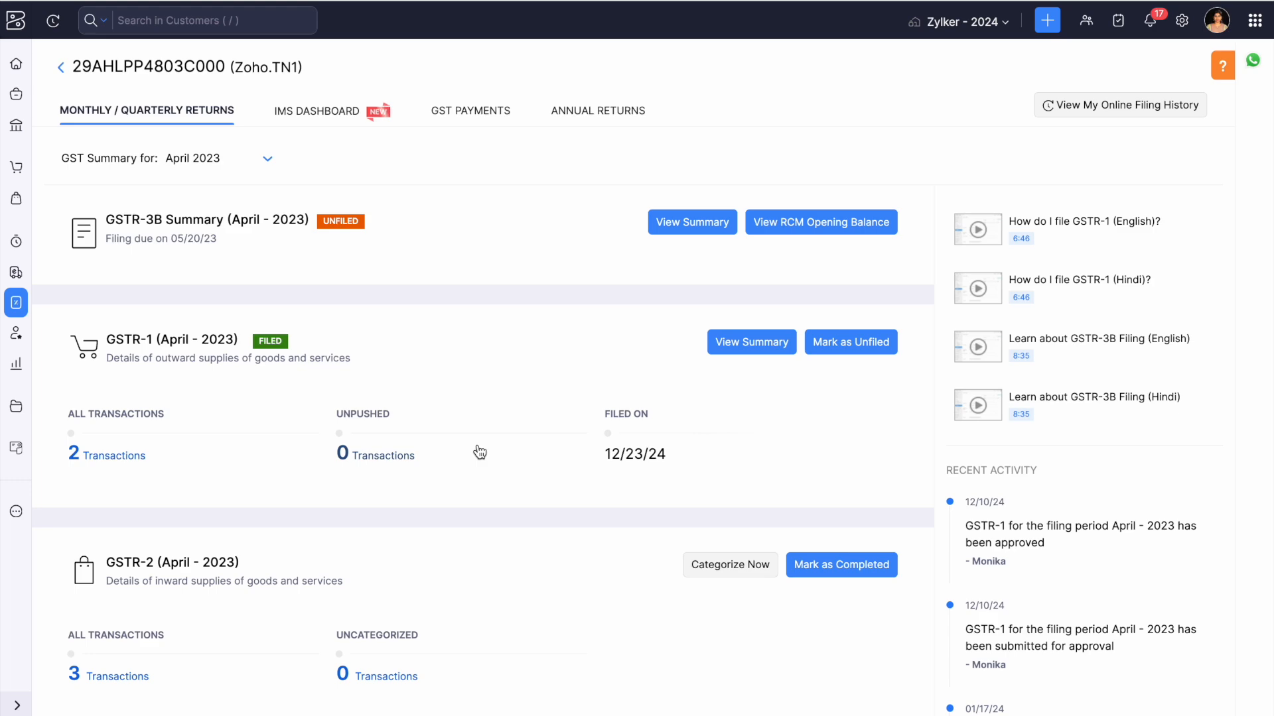
left_click(834, 349)
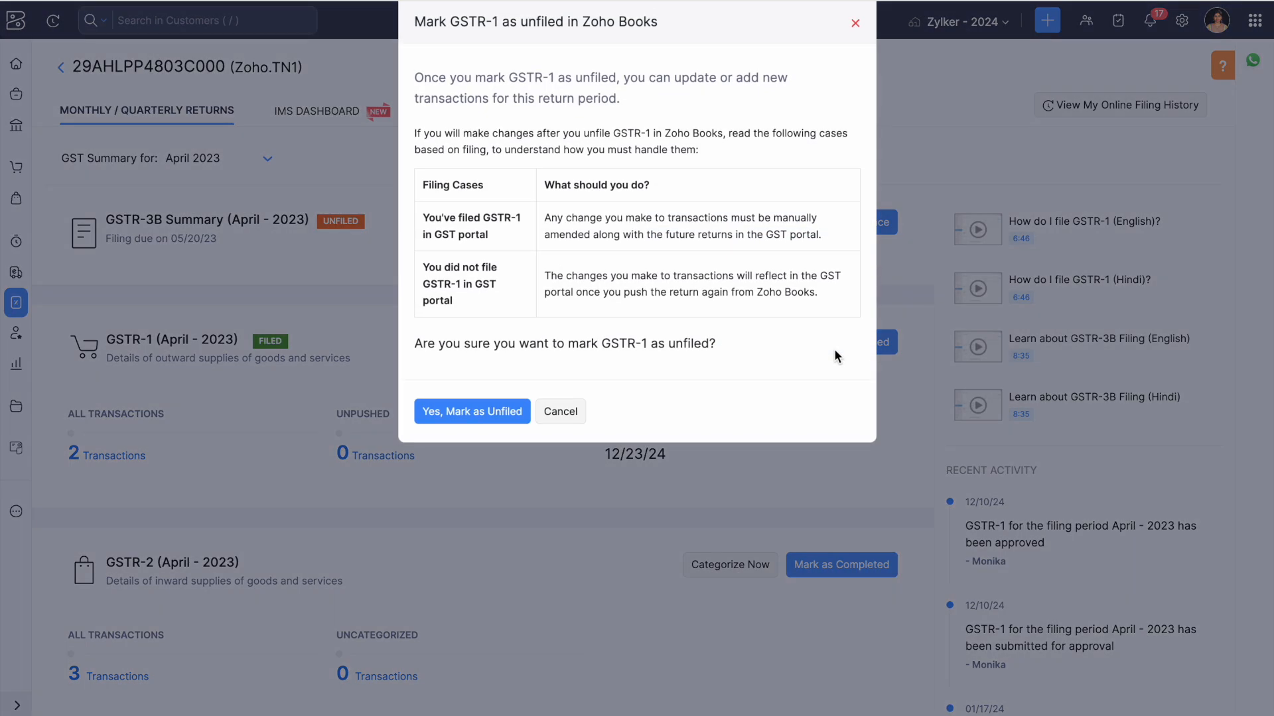
left_click(494, 418)
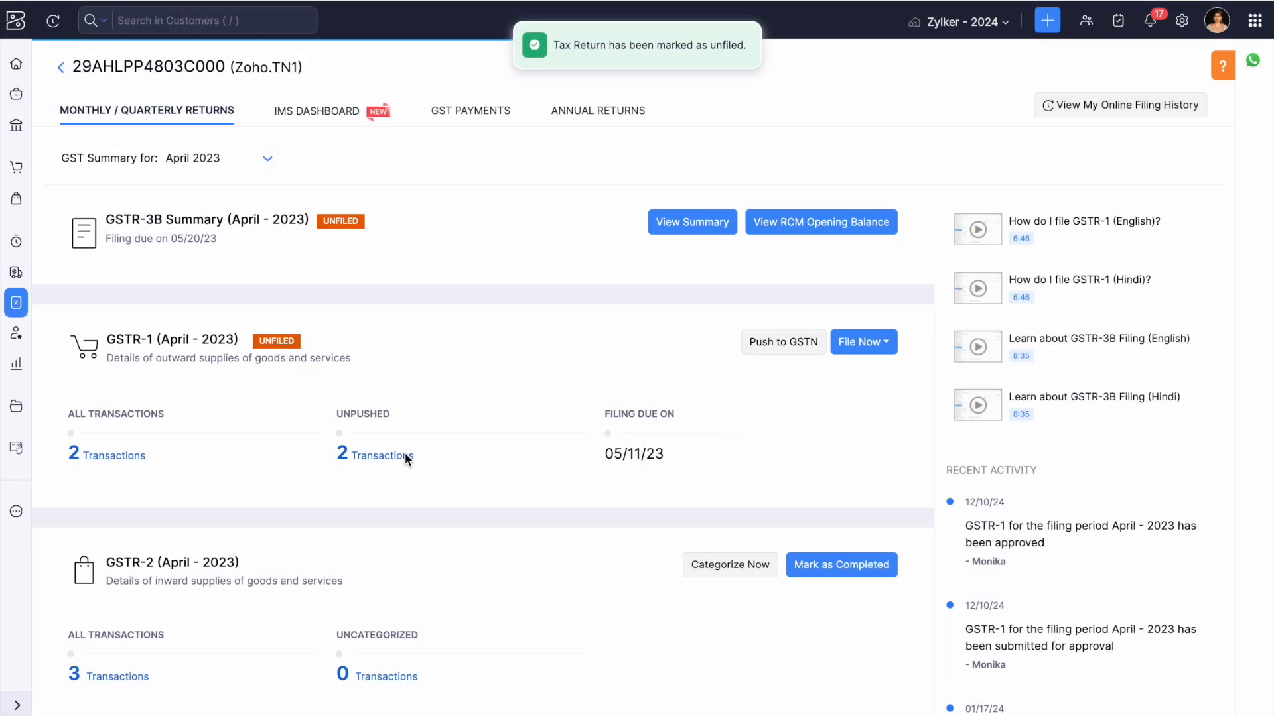
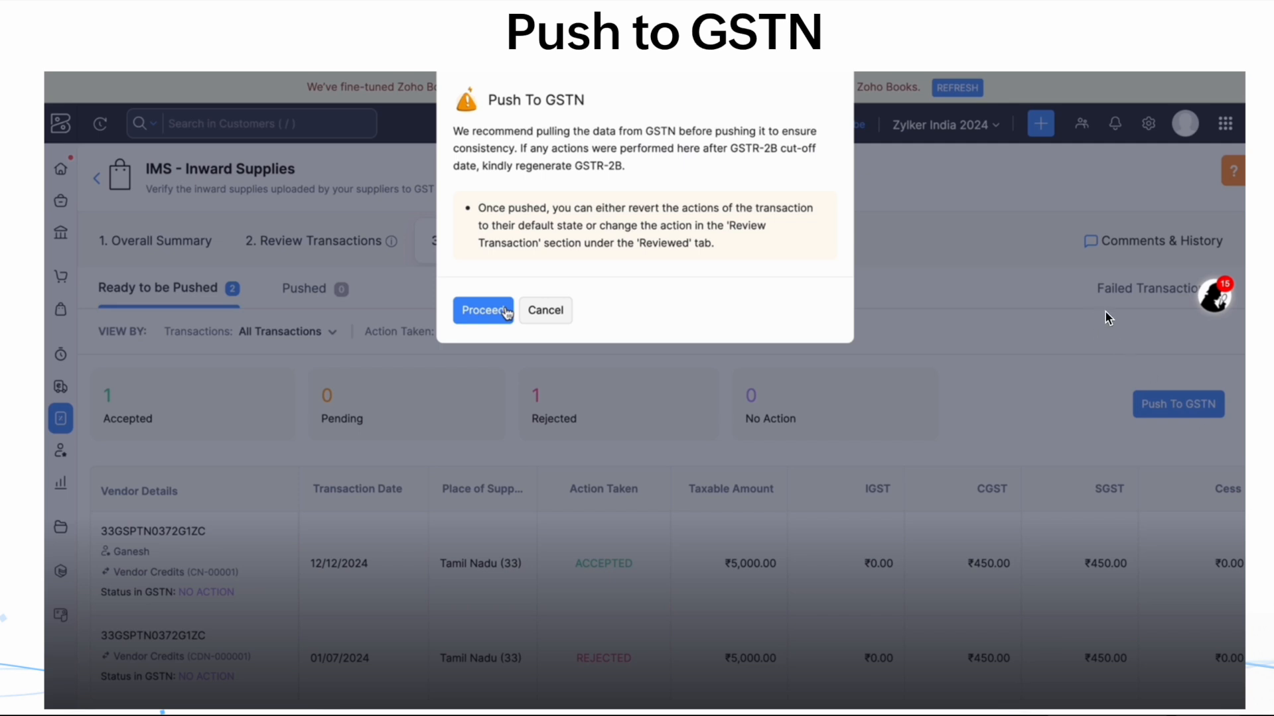
- Proceed with pushing the reviewed IMS inward supply transactions to GSTN
left_click(505, 310)
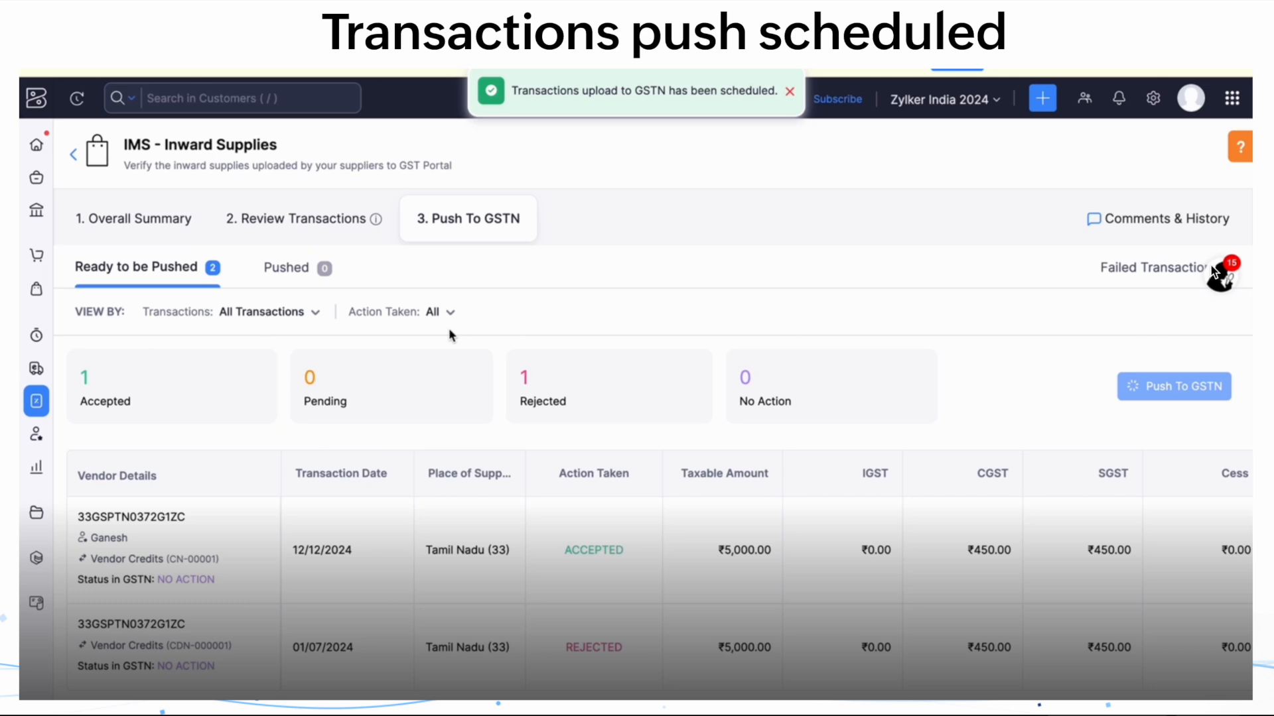
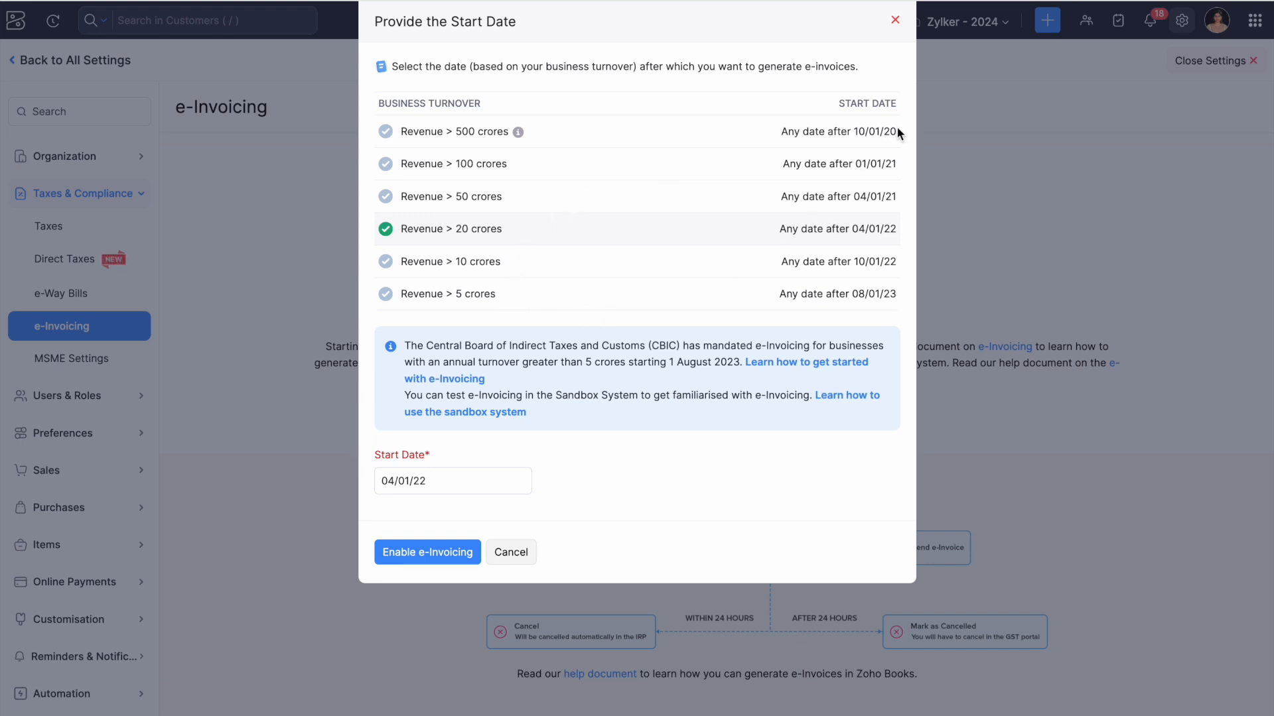
- Enable e-Invoicing with the start date 04/01/22 for the turnover bracket above 20 crores
left_click(438, 483)
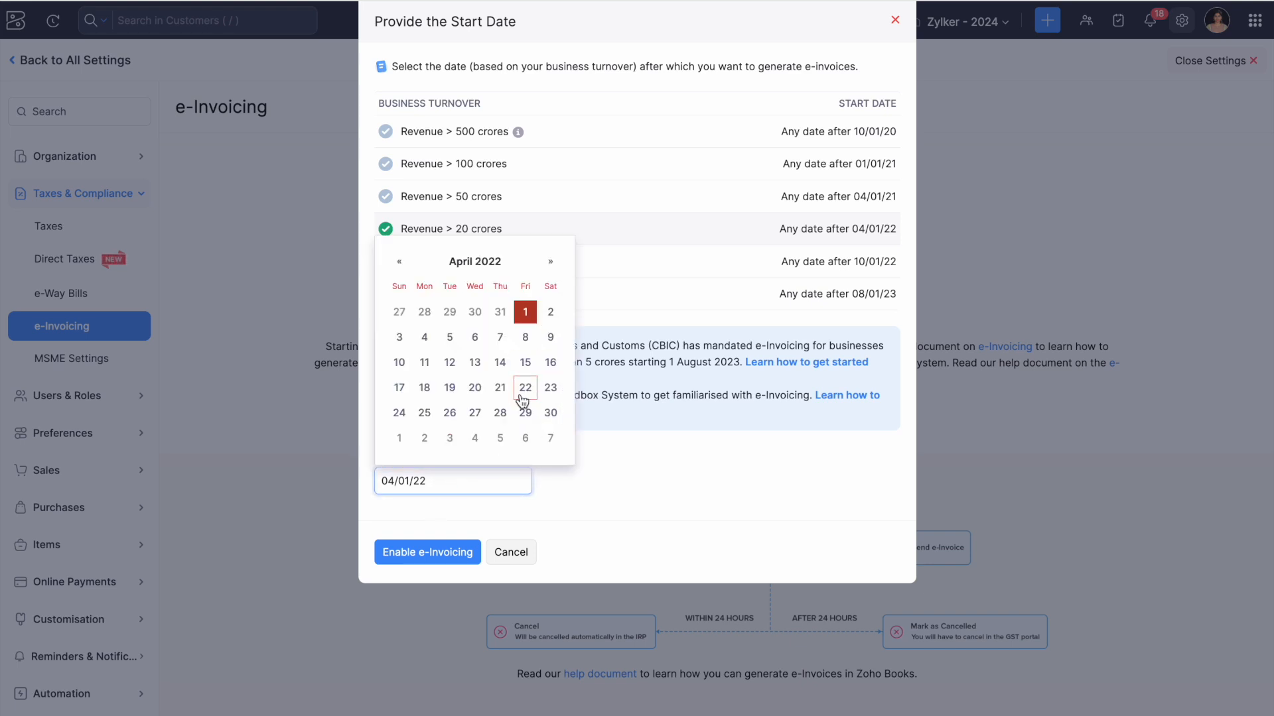
left_click(620, 527)
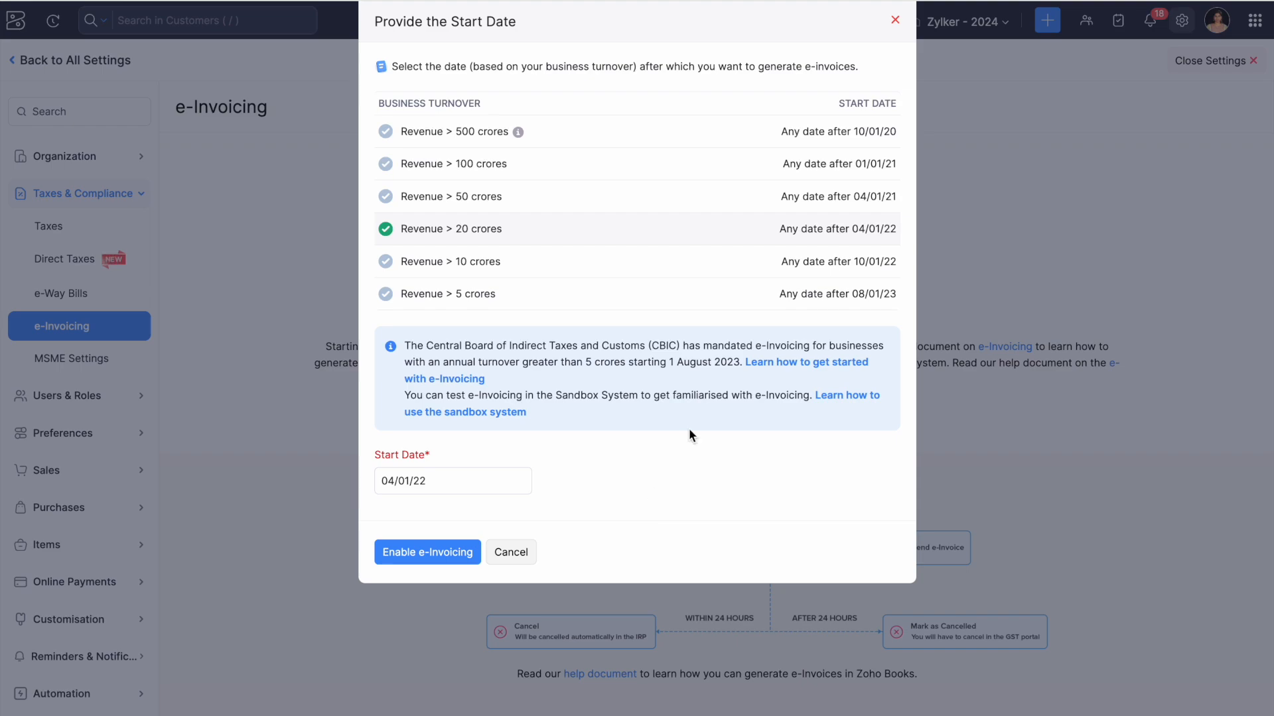
left_click(427, 552)
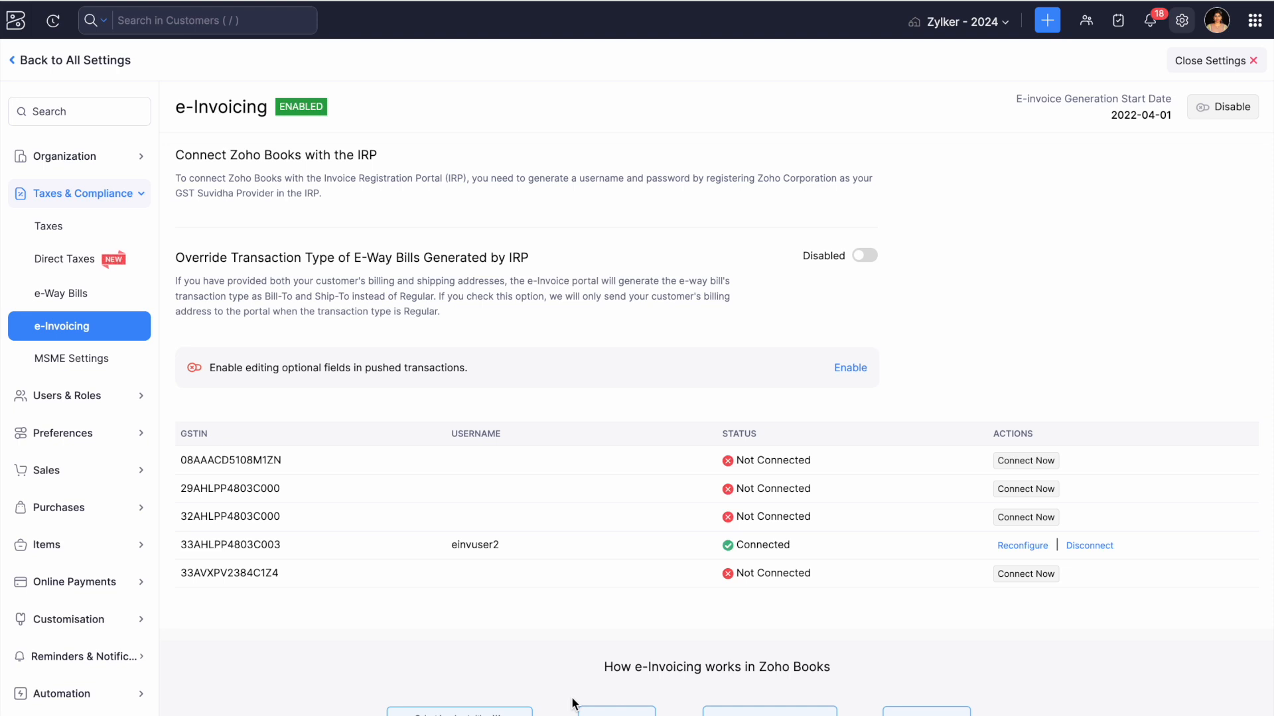
- View the IRP credentials form for the first unconnected GSTIN and close it without entering anything
left_click(1036, 467)
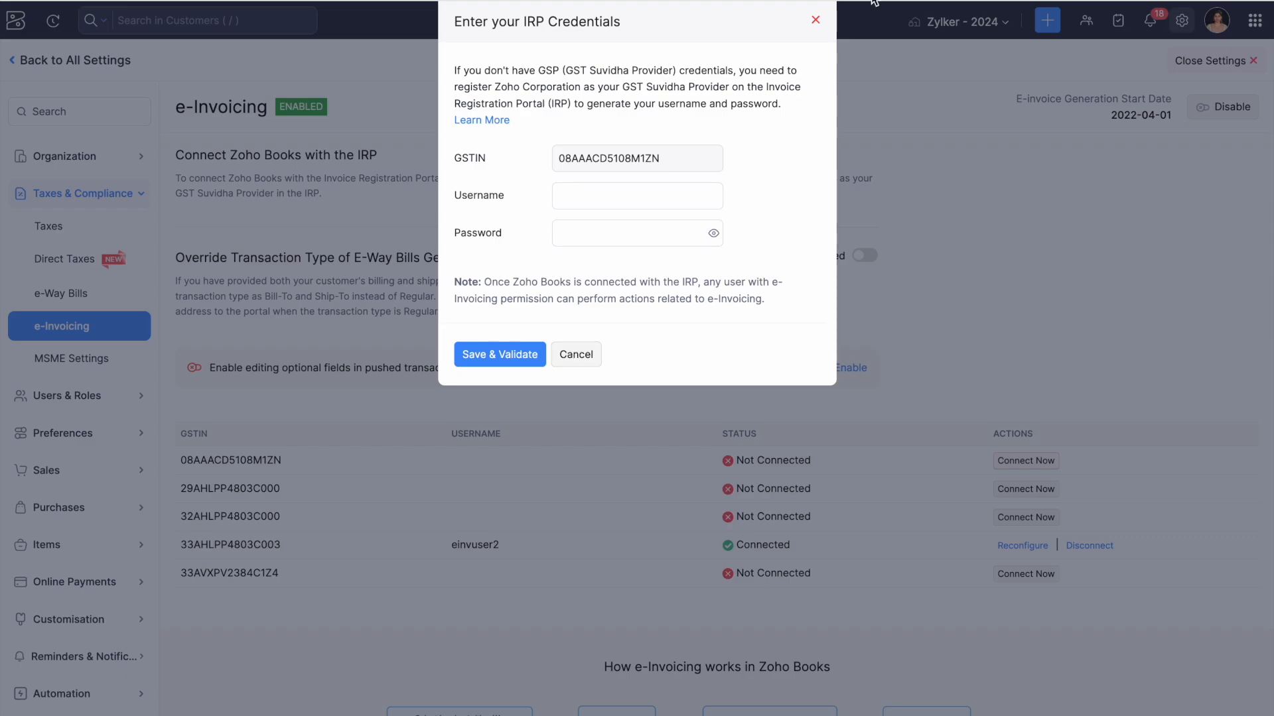
left_click(814, 24)
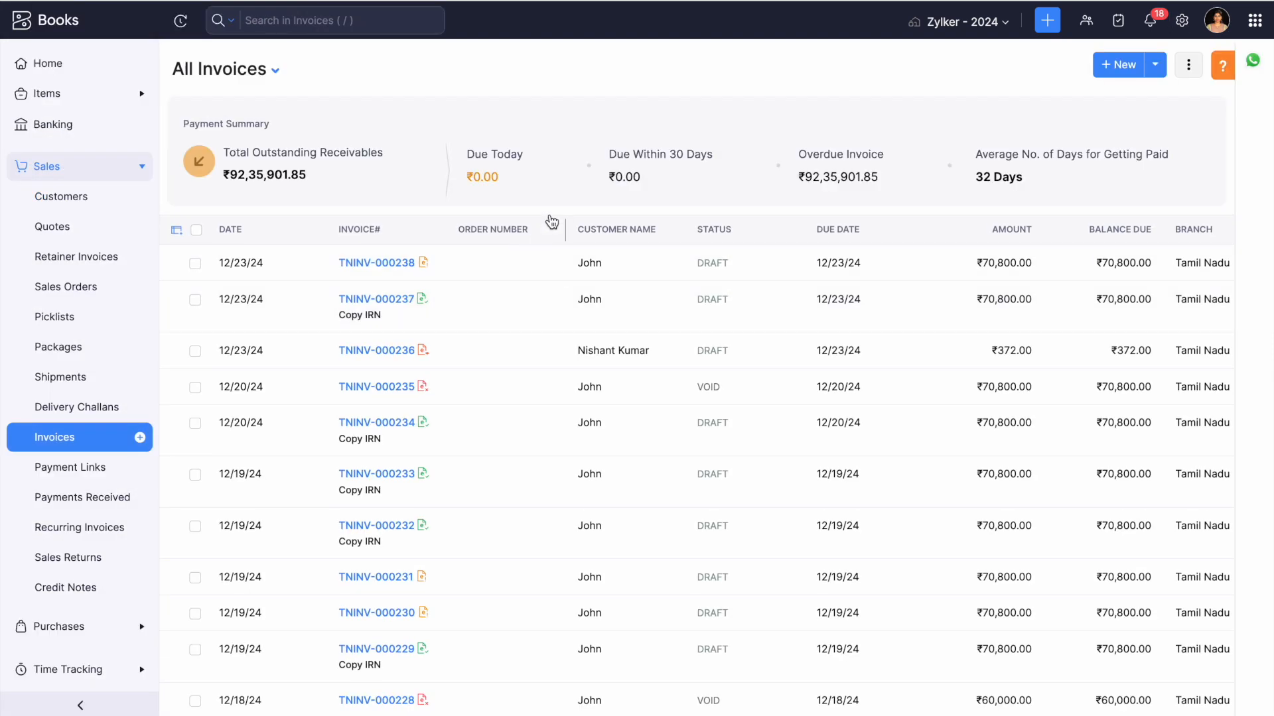
- Open invoice TNINV-000238 and view the e-Way Bill details form for pushing both invoice and e-Way Bill details
left_click(629, 267)
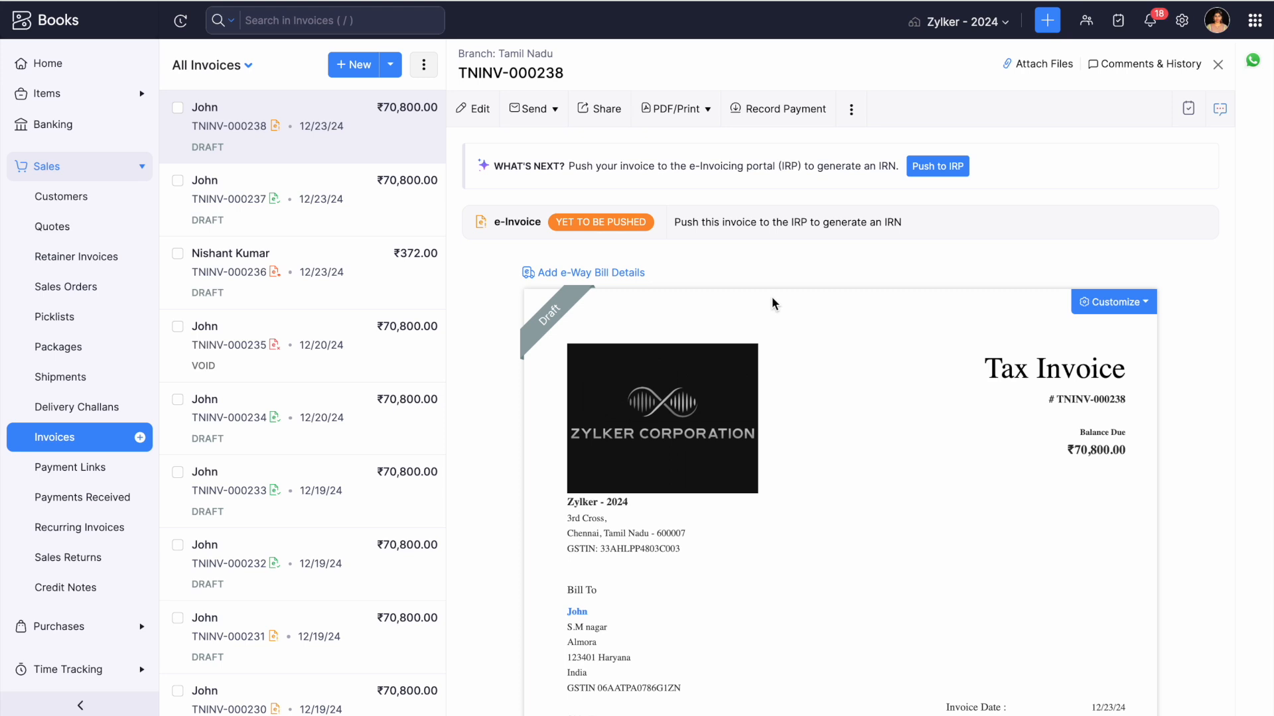
left_click(948, 174)
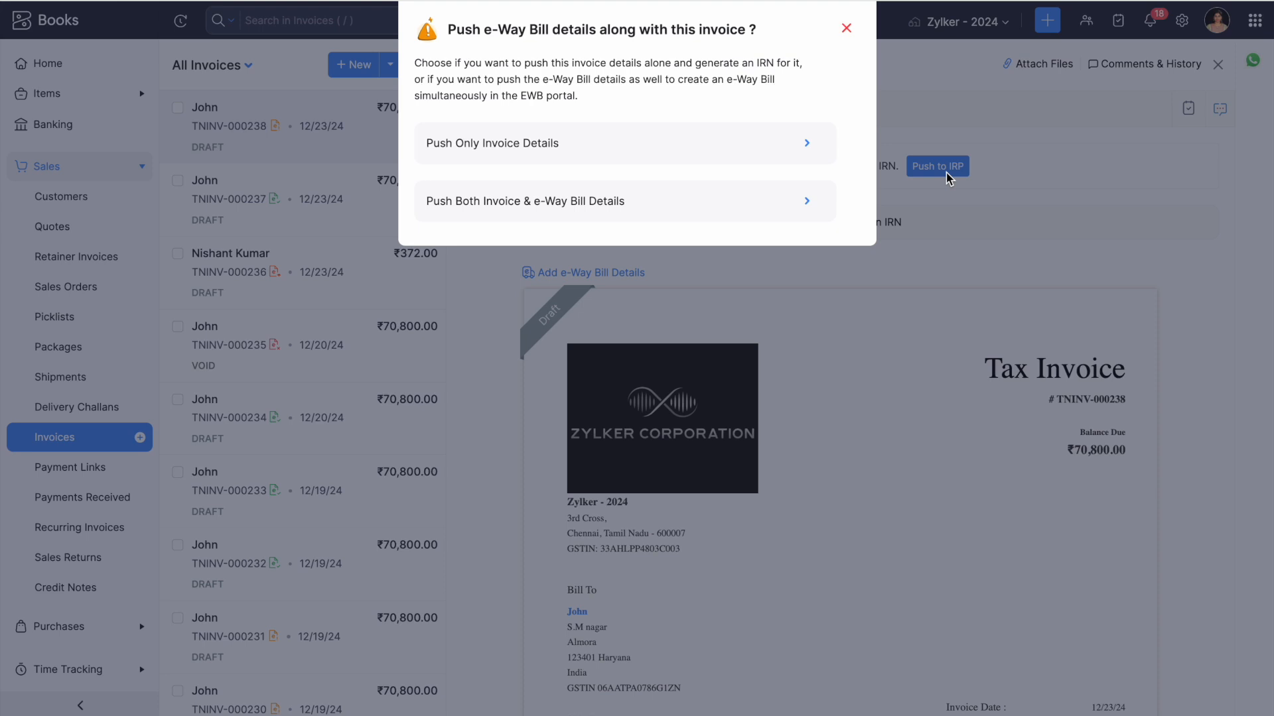
left_click(619, 216)
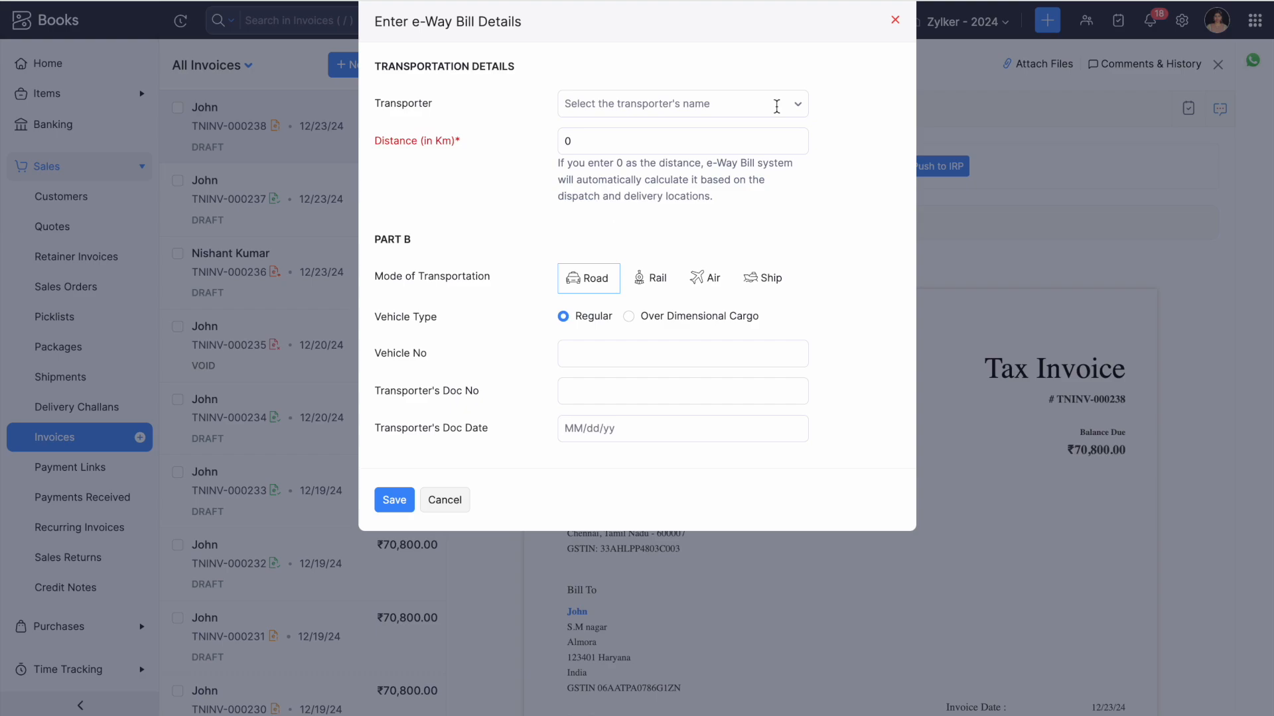
left_click(895, 20)
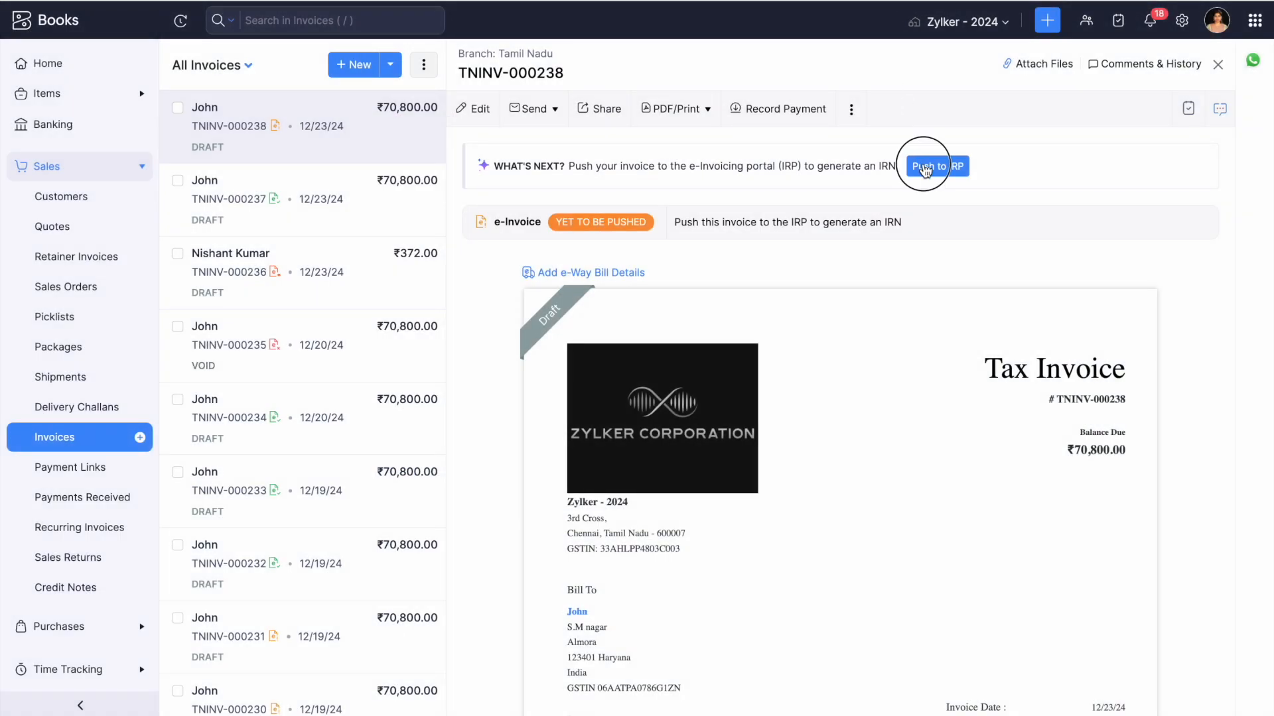
- Push only the invoice details of TNINV-000238 to the IRP and review the IRN and QR code on the invoice
left_click(938, 166)
left_click(616, 147)
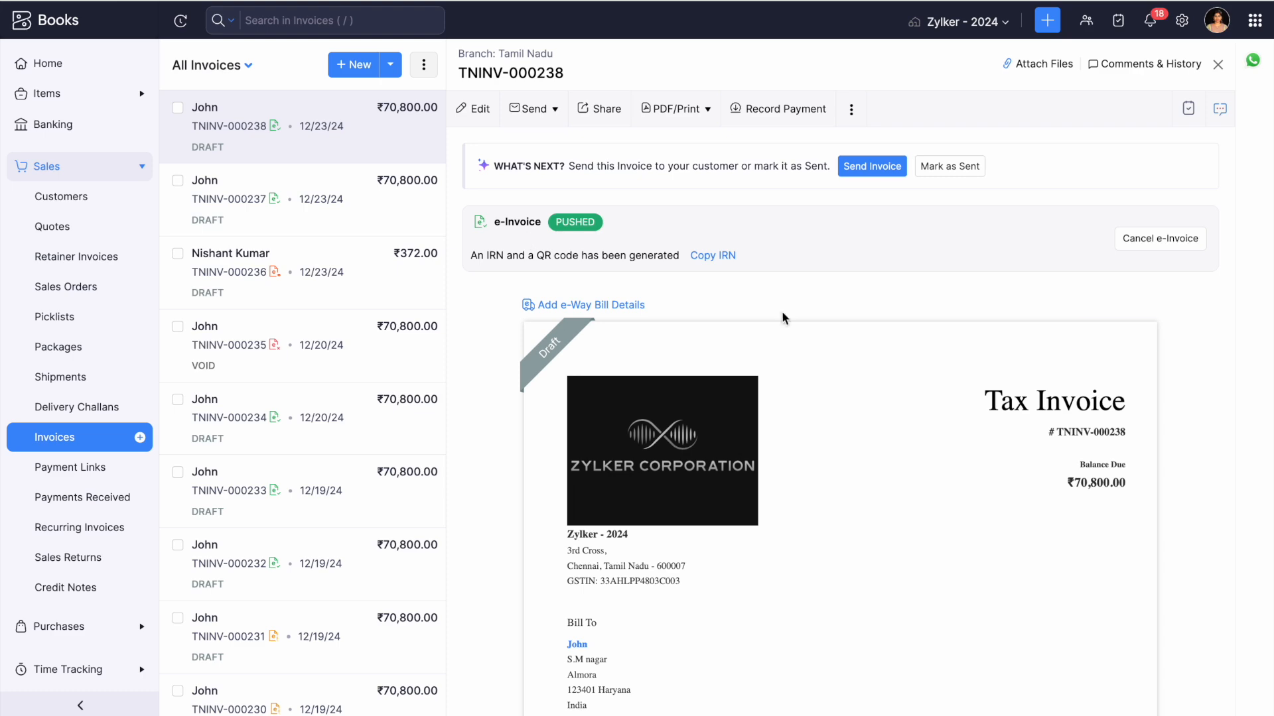
scroll(877, 415, "down", 15)
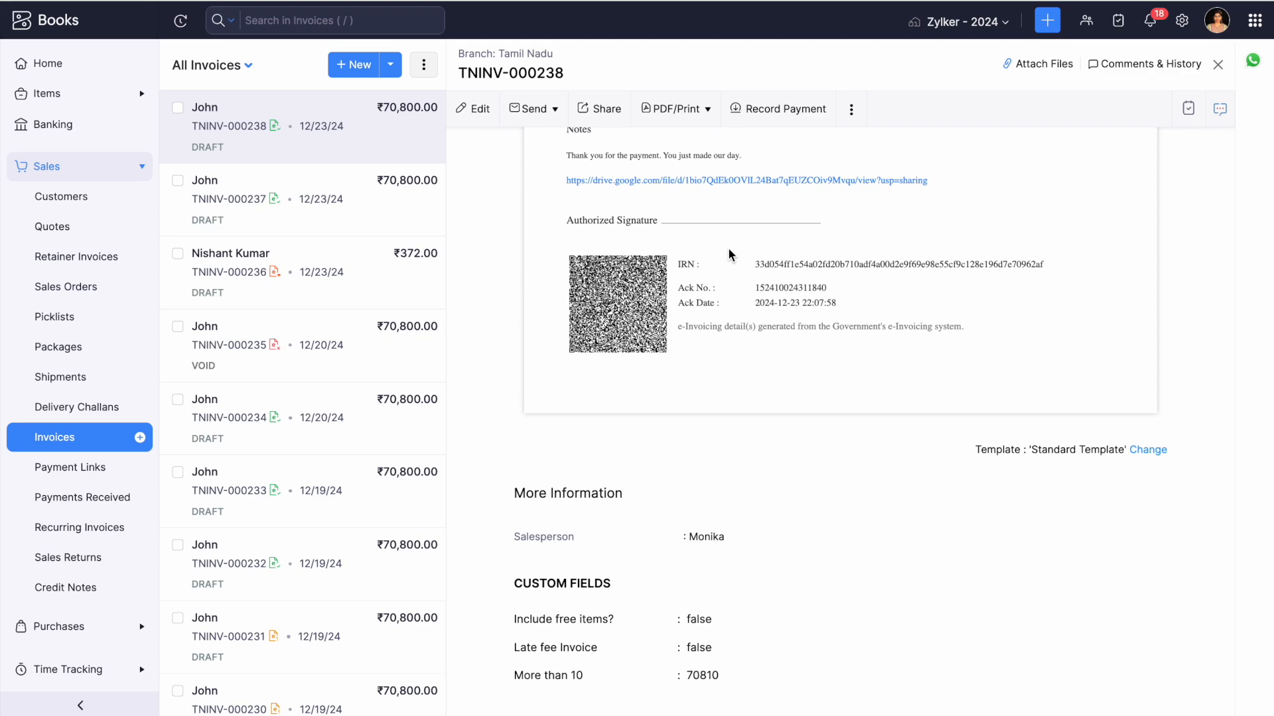
scroll(749, 383, "up", 15)
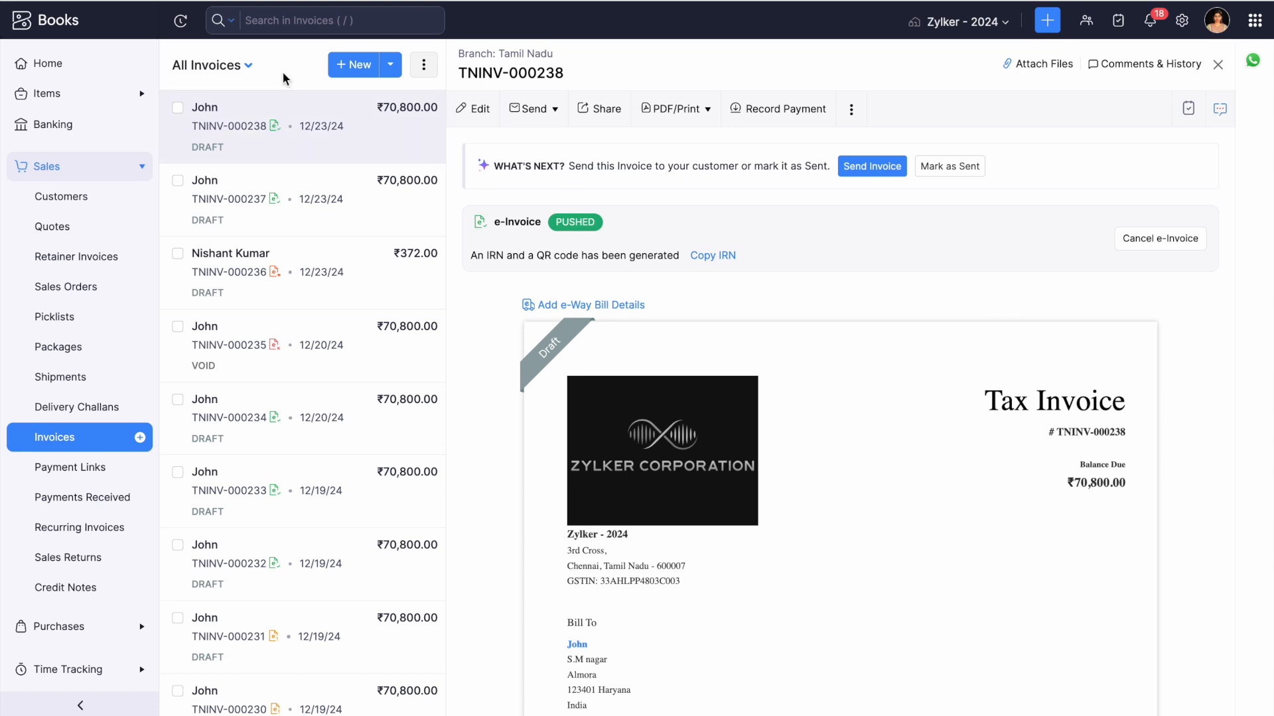
- Filter the invoice list to show only invoices pushed for e-Invoicing
left_click(246, 66)
scroll(297, 319, "down", 2)
scroll(296, 319, "down", 5)
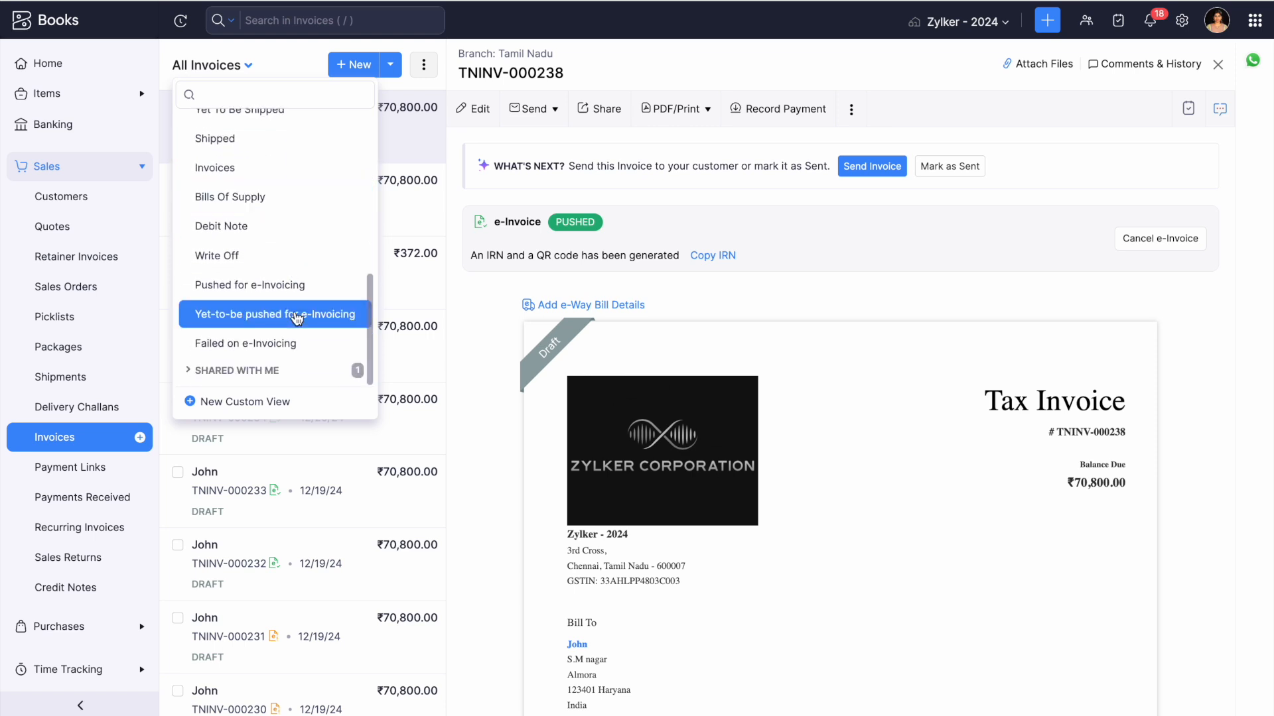
left_click(285, 286)
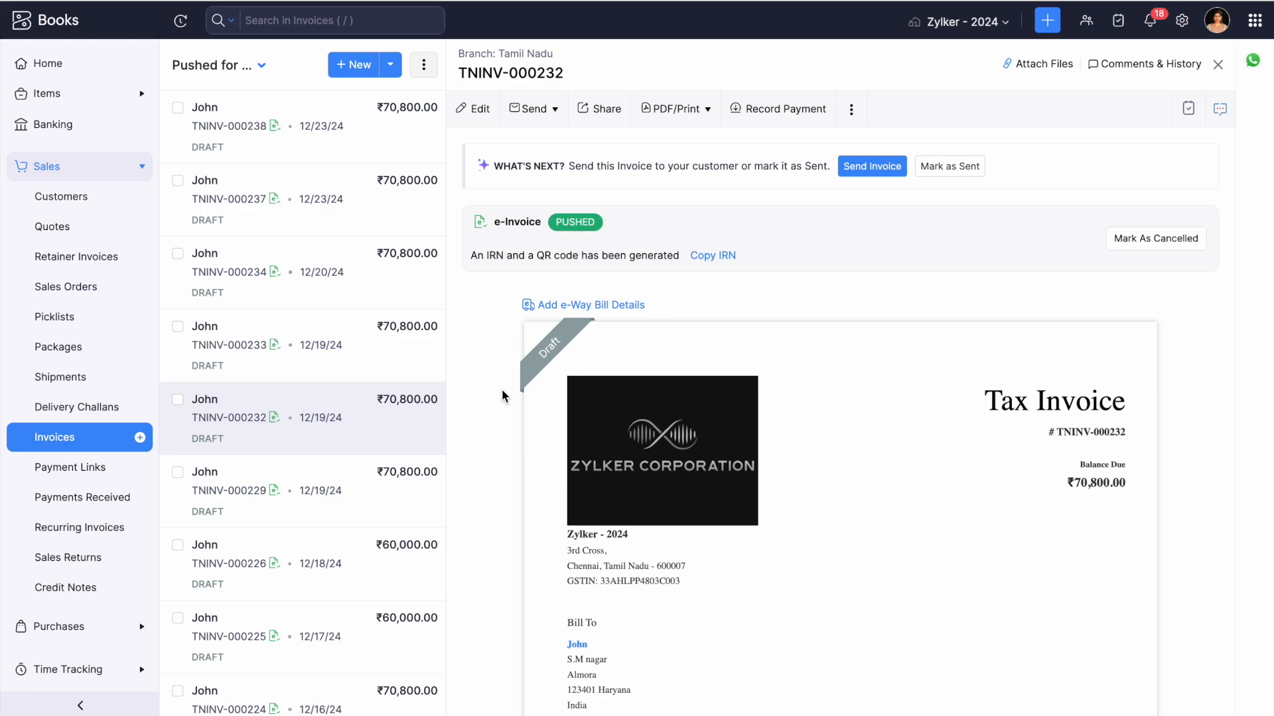
- Mark the e-Invoice of TNINV-000232 as cancelled with the reason "cancel", and recall that cancellation
left_click(1177, 234)
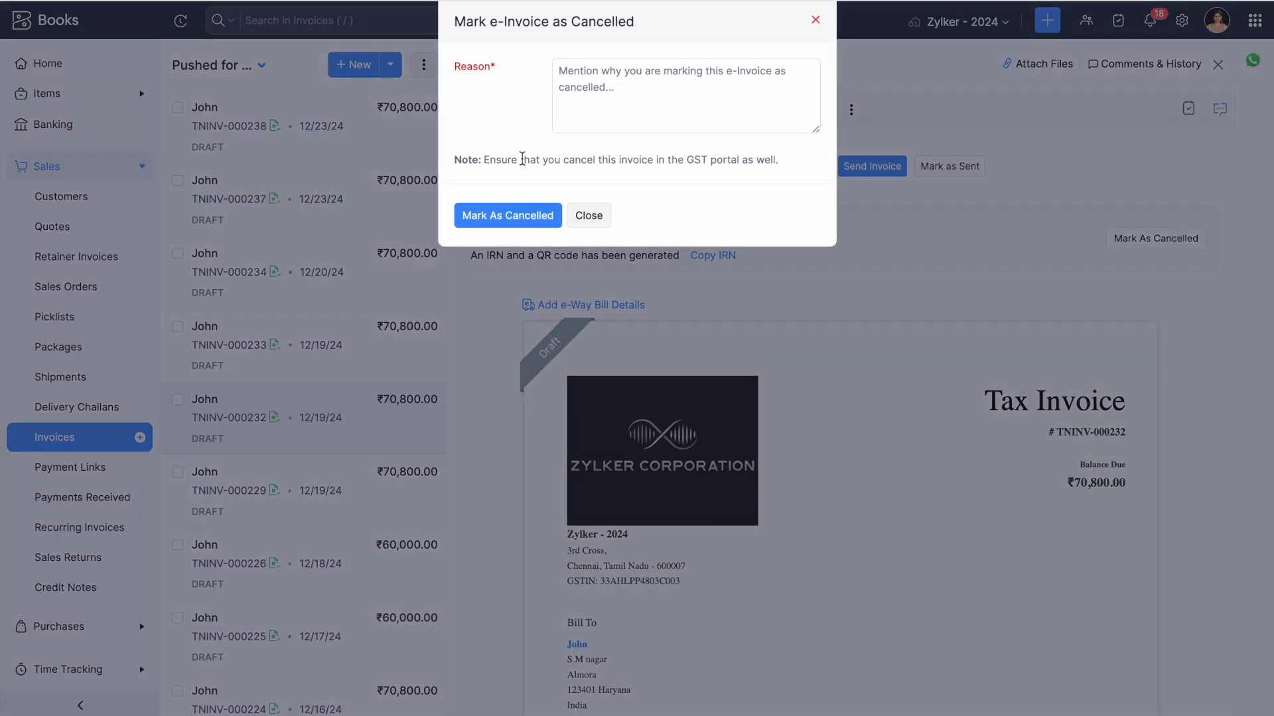
type("ca")
type("mce.")
key("BackSpace")
key("BackSpace")
key("BackSpace")
type("ncel")
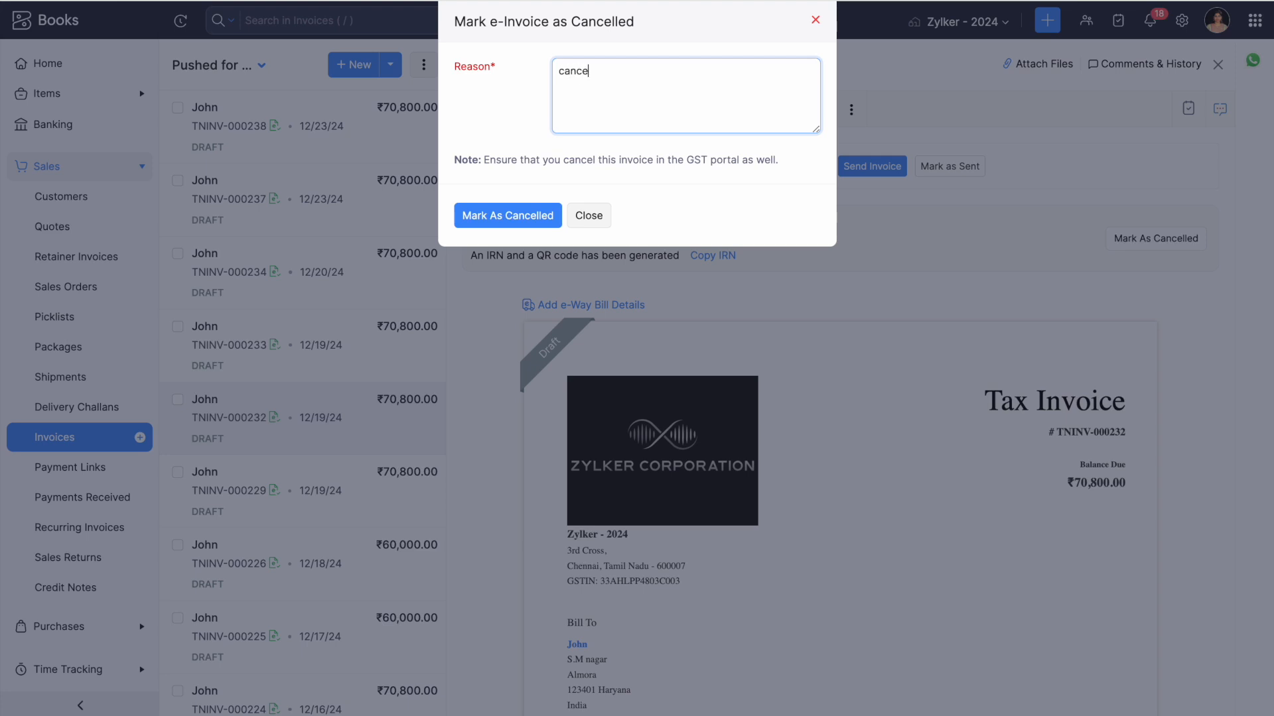
left_click(519, 217)
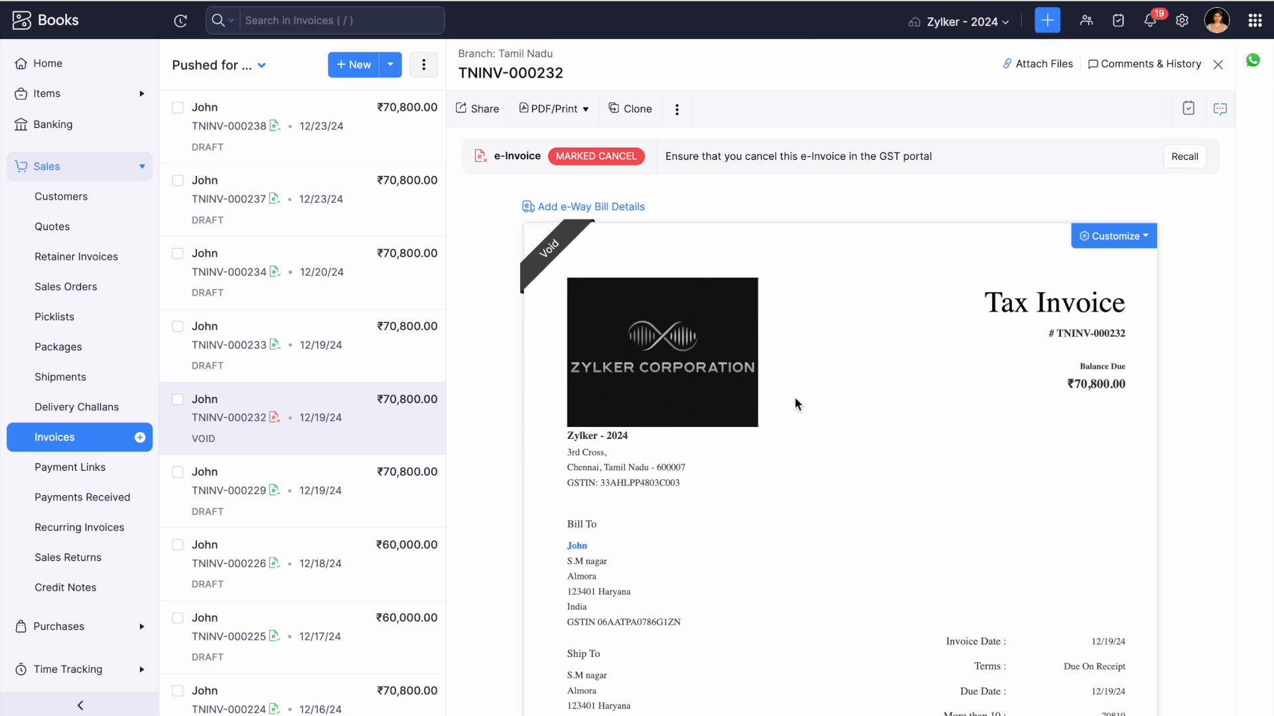
left_click(1192, 163)
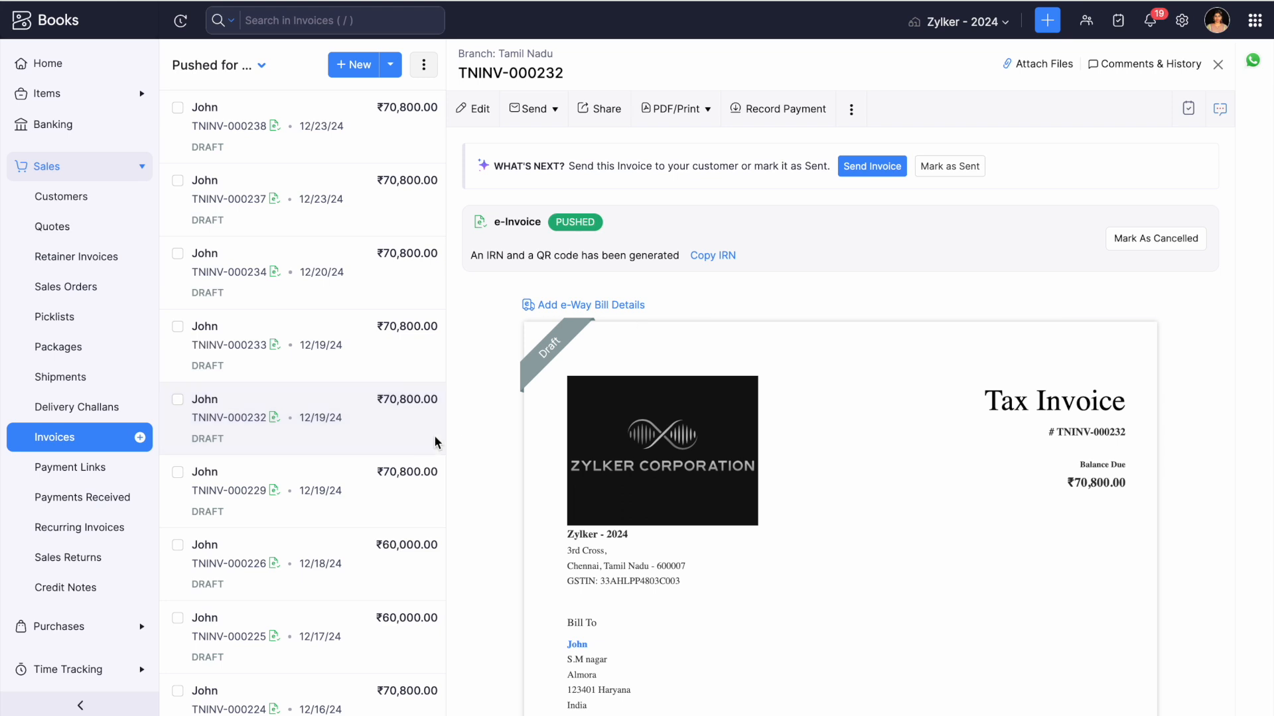
- Filter the invoice list to show the invoices yet to be pushed for e-Invoicing
left_click(254, 70)
scroll(276, 356, "down", 5)
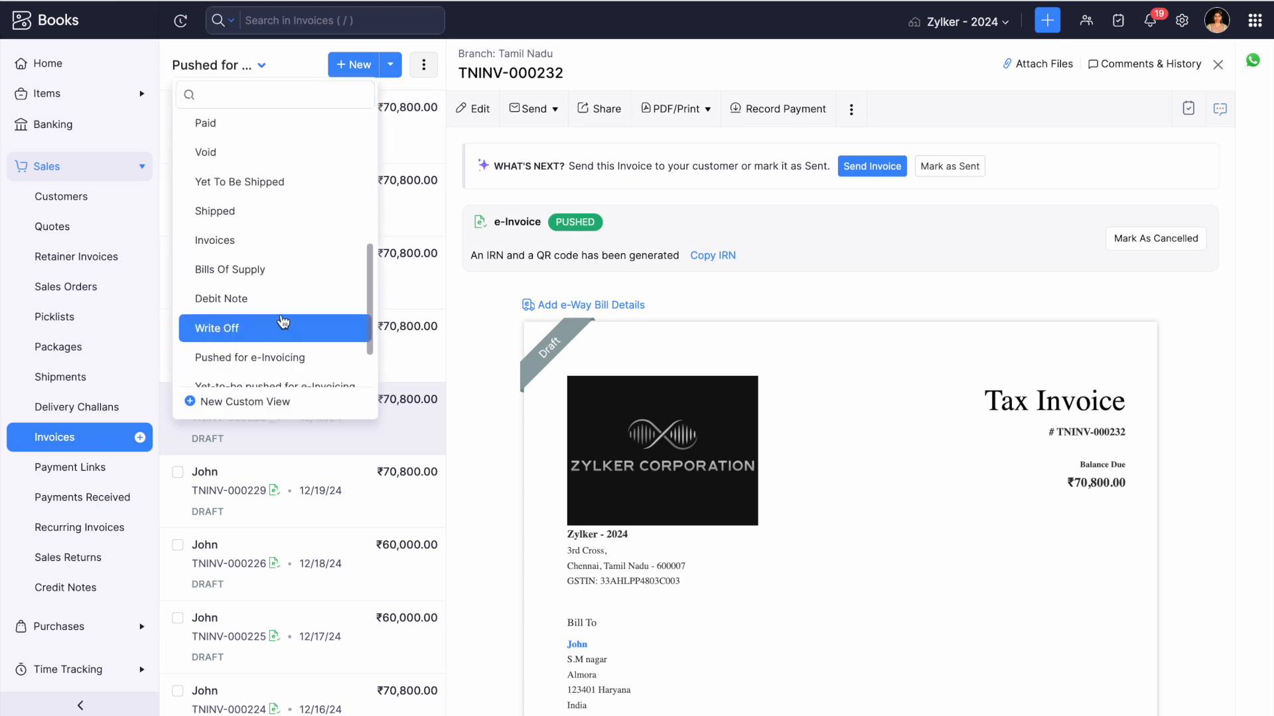
scroll(283, 322, "down", 2)
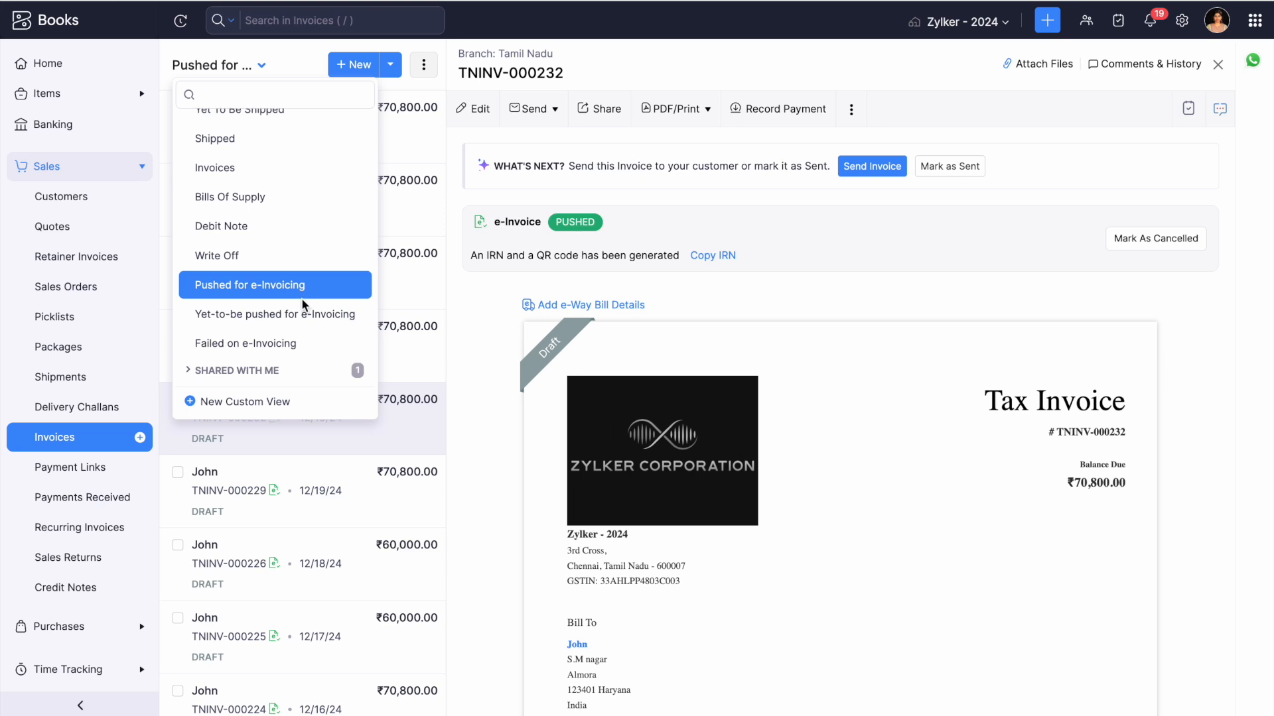
left_click(347, 324)
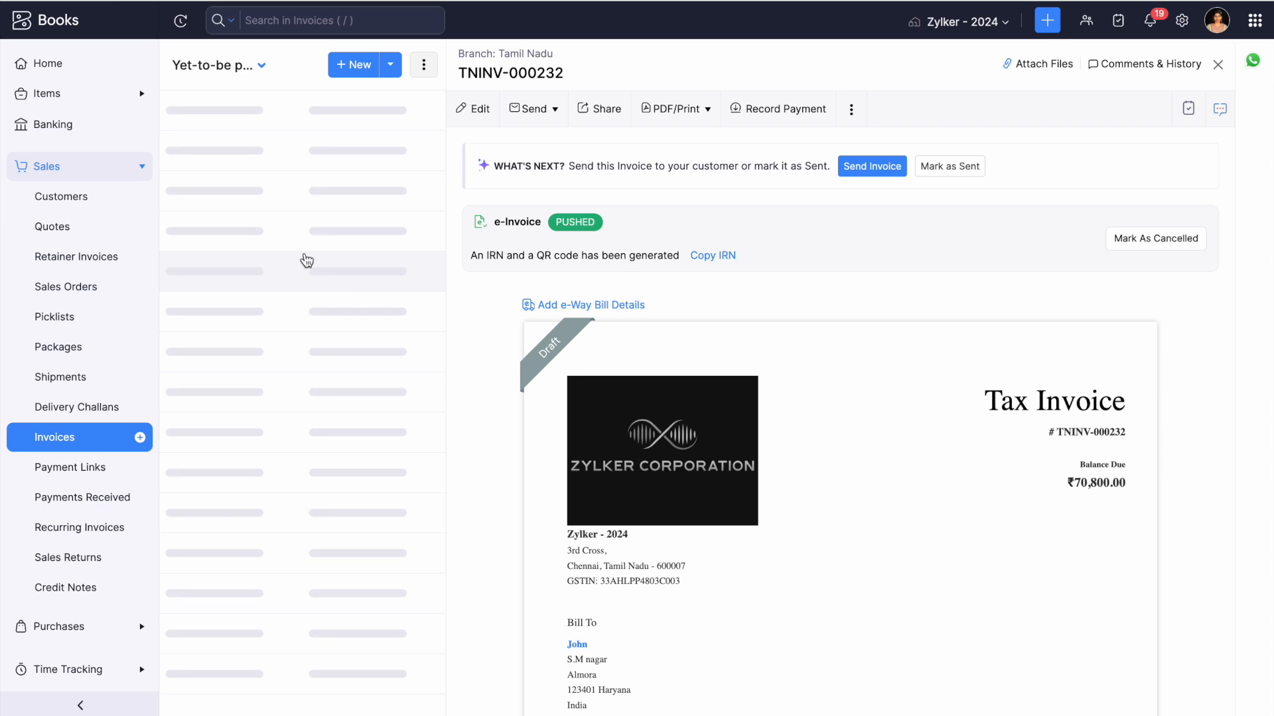
- Select invoices TNINV-000236 and TNINV-000231 and view the bulk action for pushing them to the IRP
left_click(178, 108)
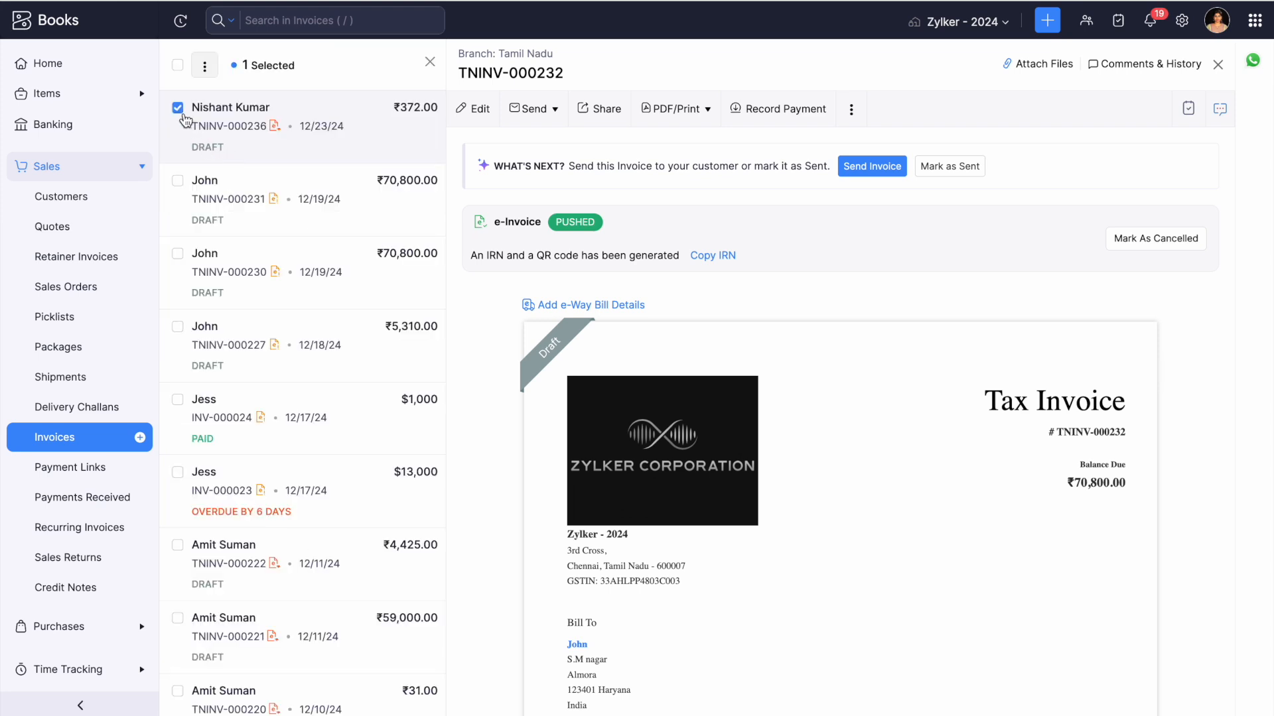
left_click(178, 180)
left_click(205, 66)
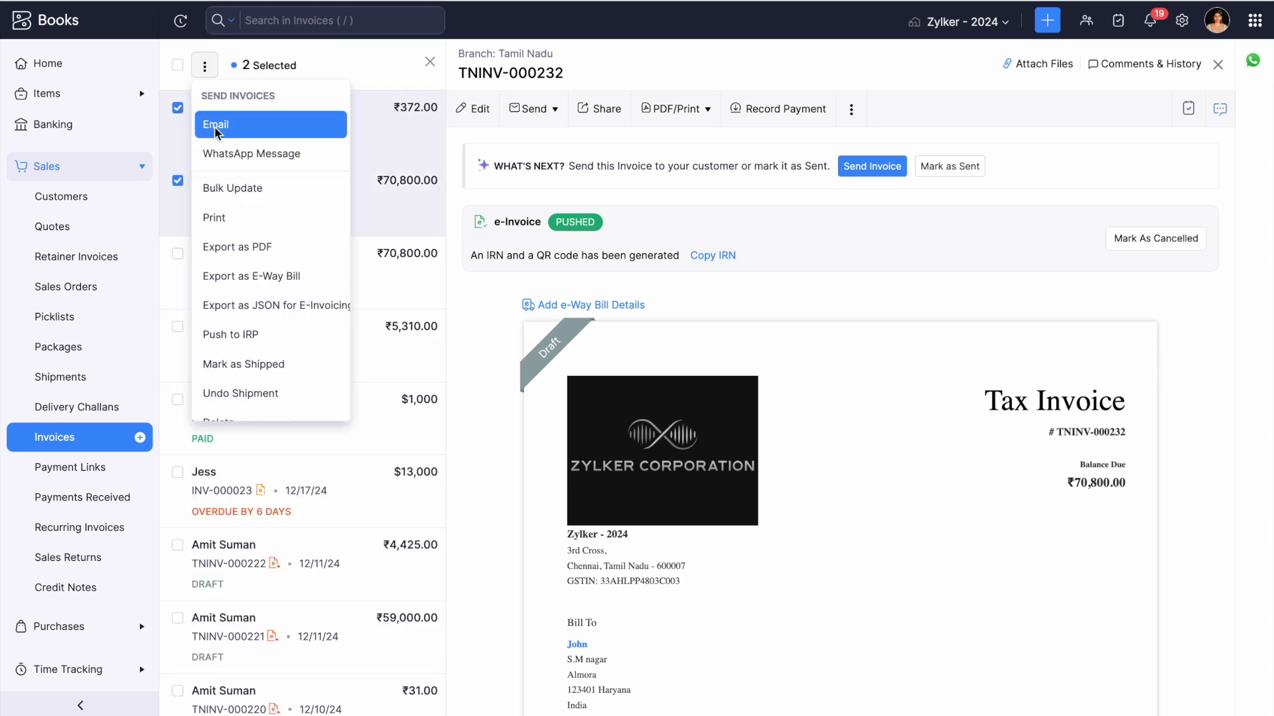
scroll(255, 295, "down", 1)
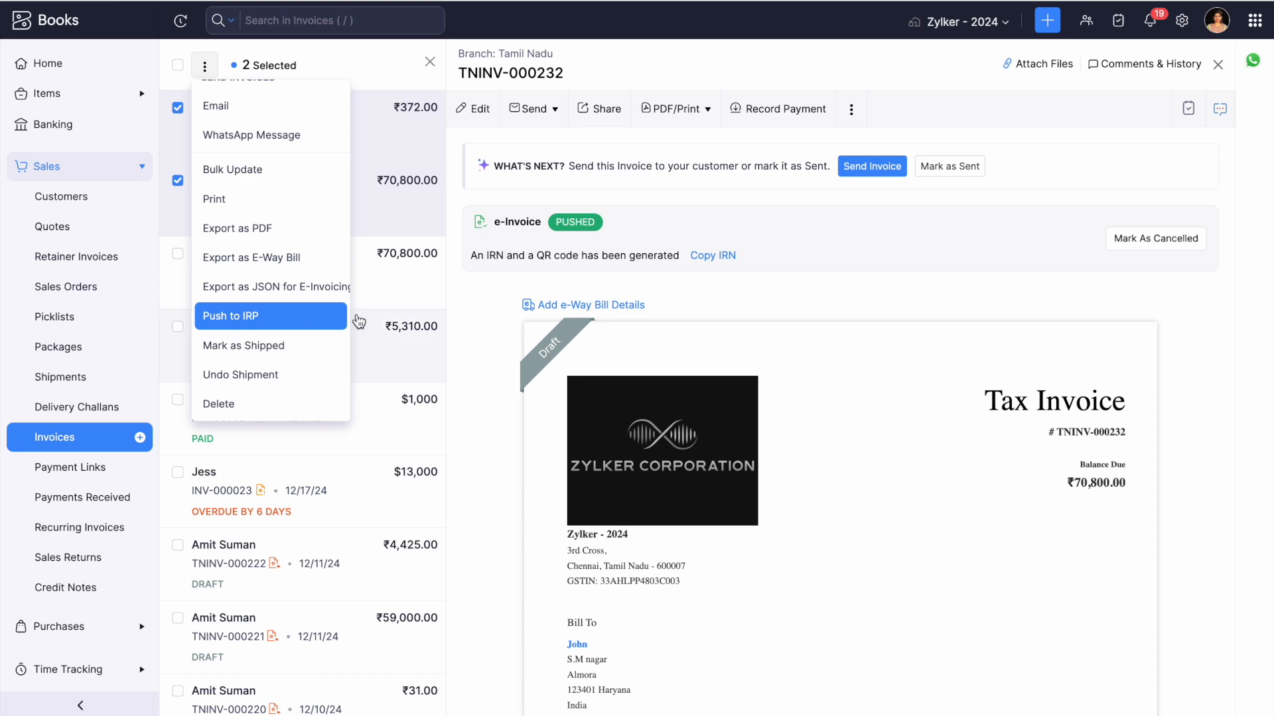
left_click(247, 317)
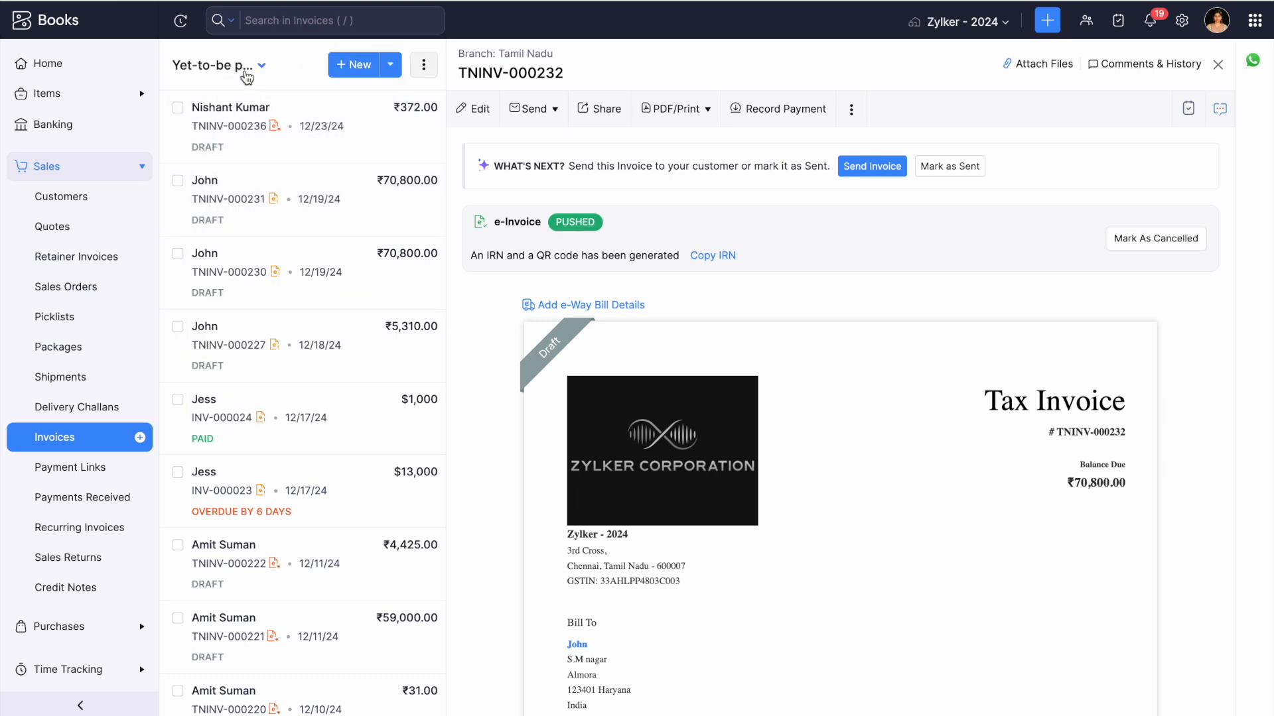
- View the invoices that failed on e-Invoicing, and switch the list back to the yet-to-be-pushed ones
left_click(246, 74)
scroll(264, 272, "down", 6)
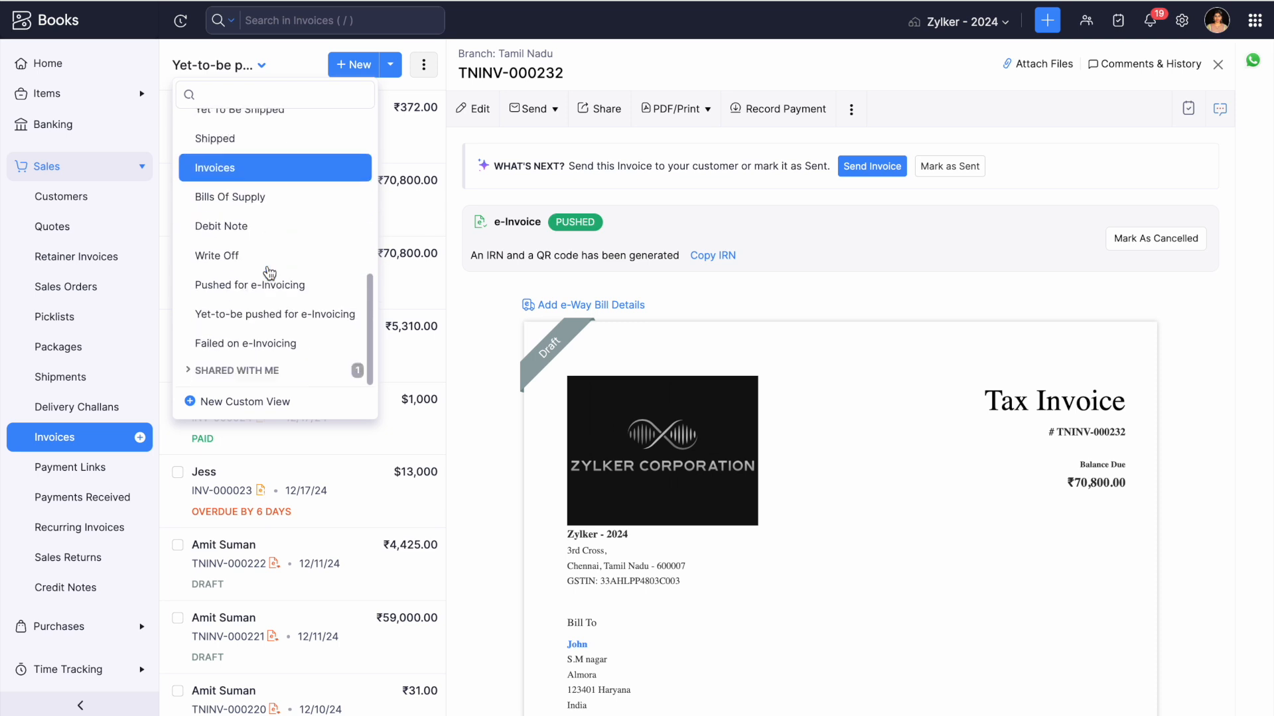
left_click(254, 345)
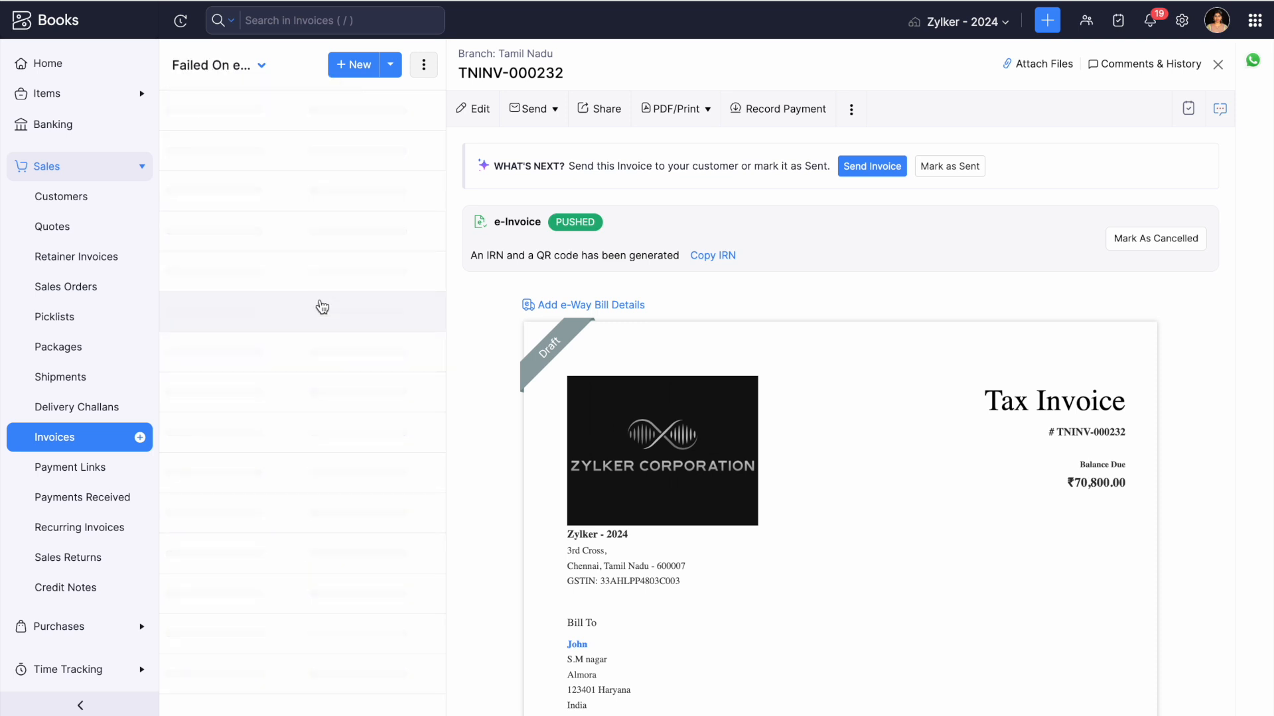
left_click(236, 75)
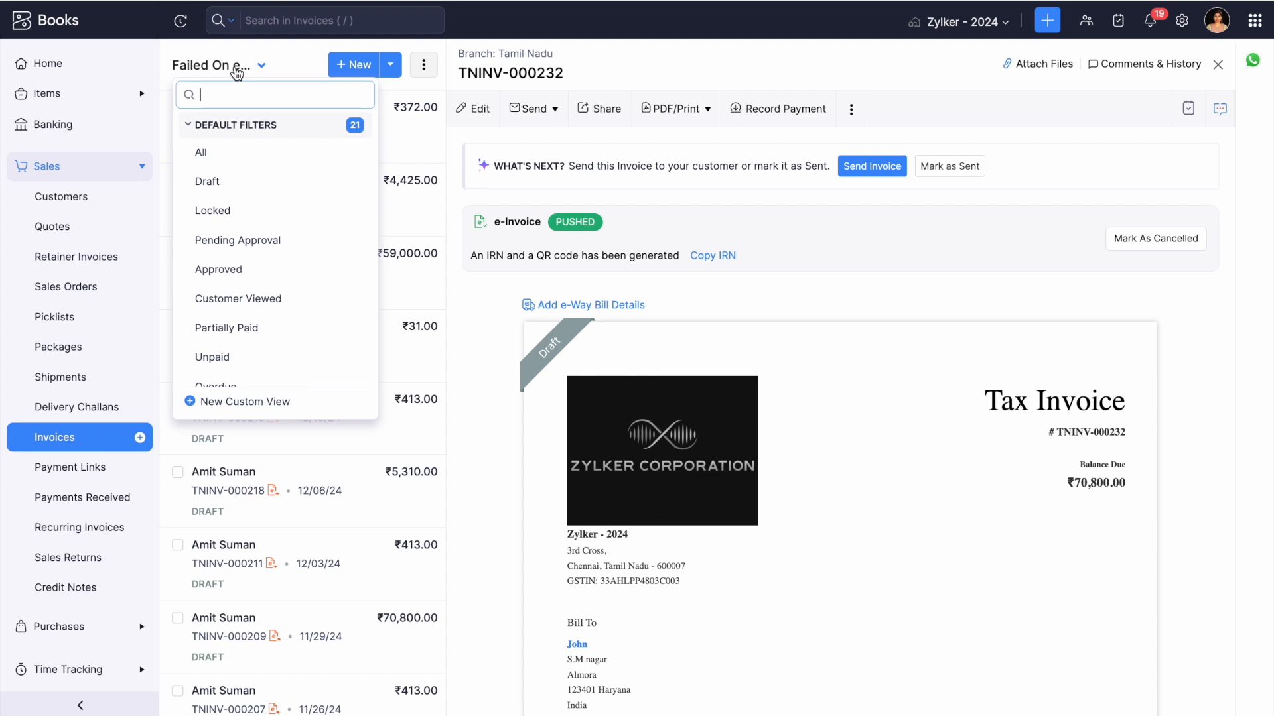
scroll(286, 259, "down", 5)
scroll(287, 265, "down", 3)
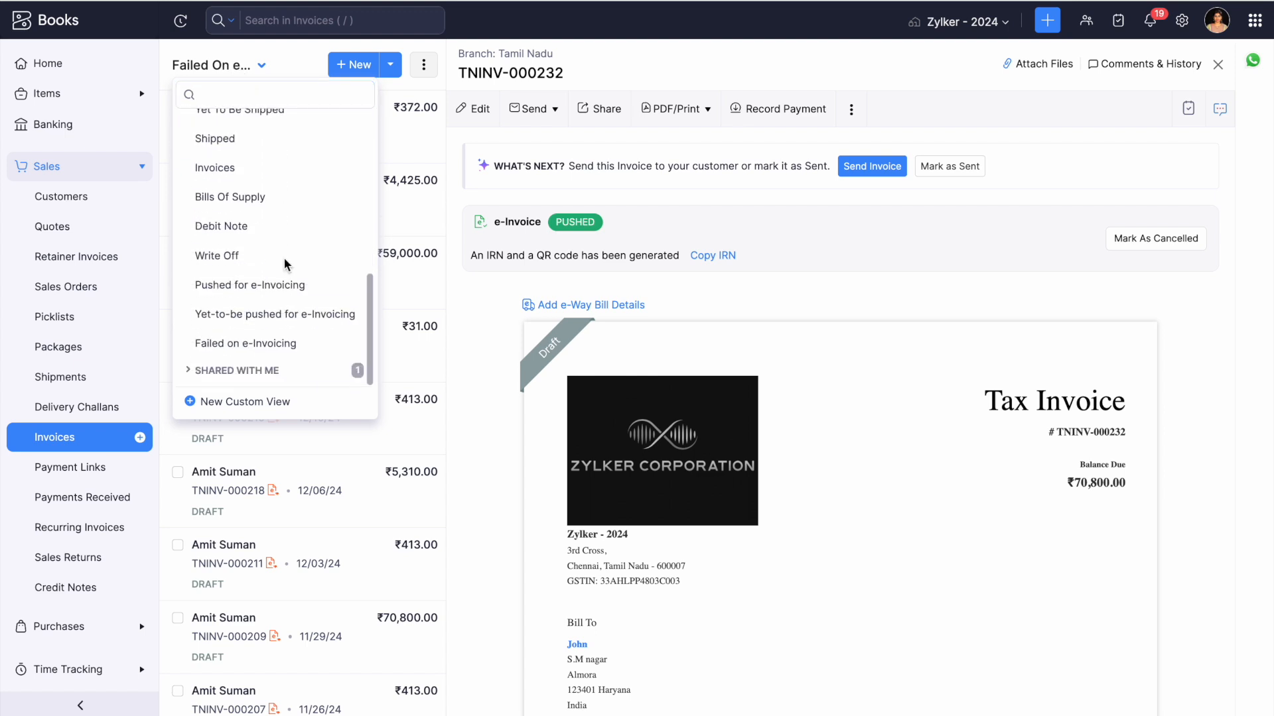
left_click(259, 313)
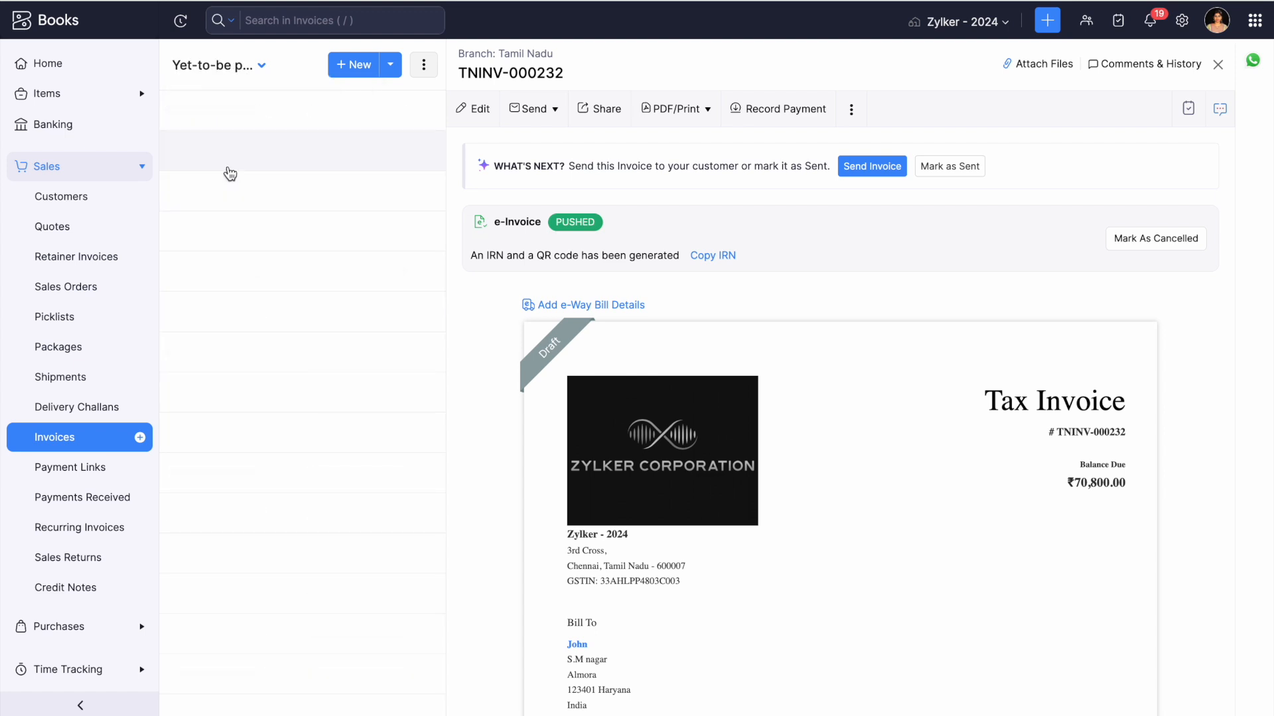
- Select invoices TNINV-000236 and TNINV-000231 and export them as JSON for e-Invoicing
left_click(178, 108)
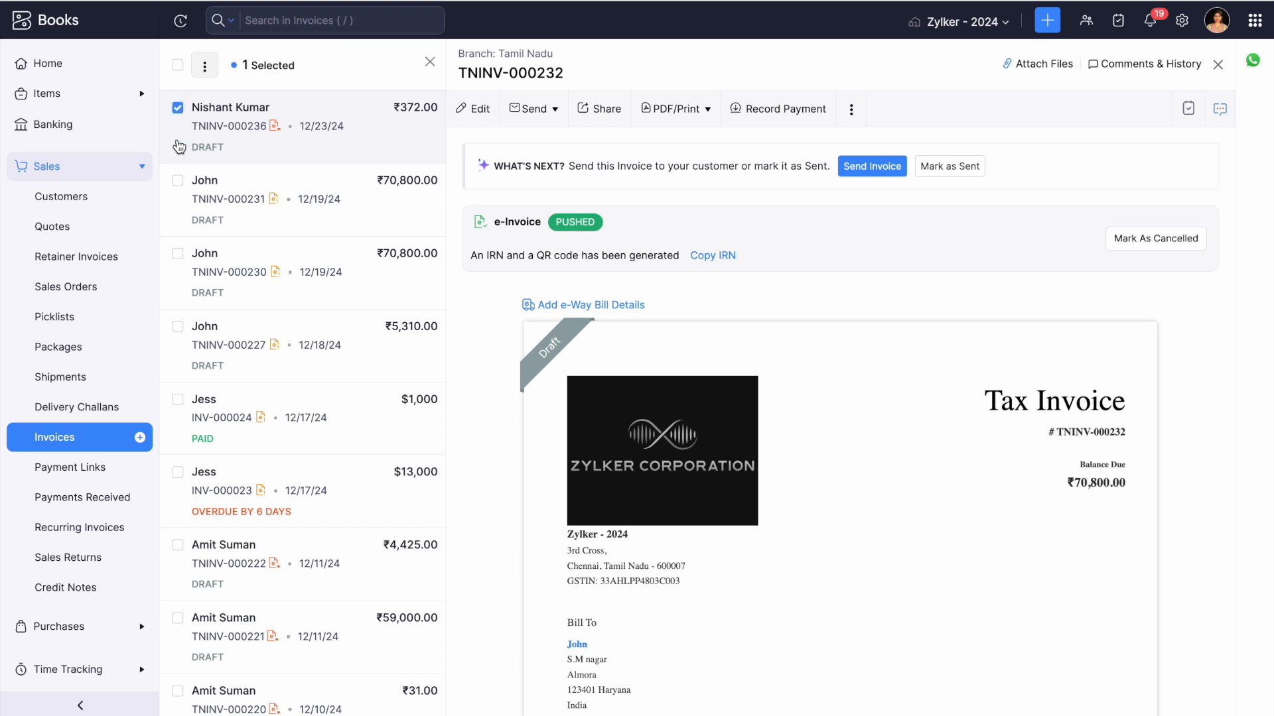
left_click(178, 181)
left_click(206, 65)
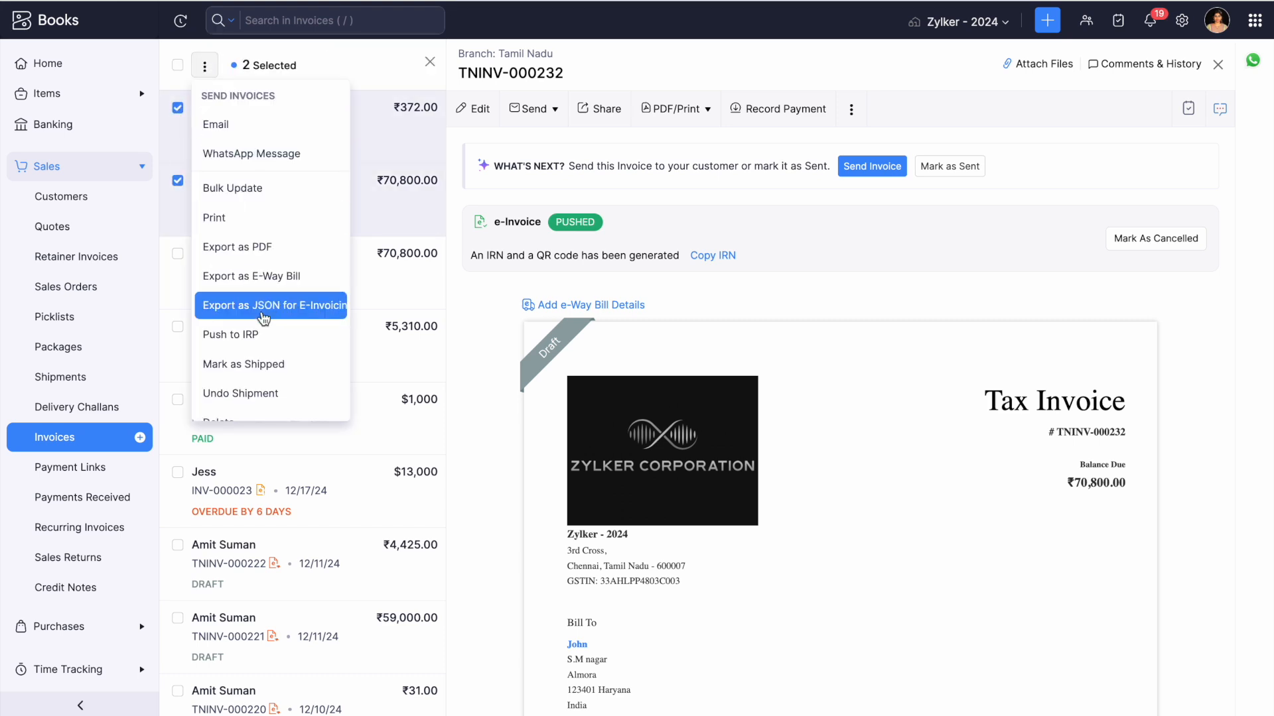
scroll(268, 315, "down", 1)
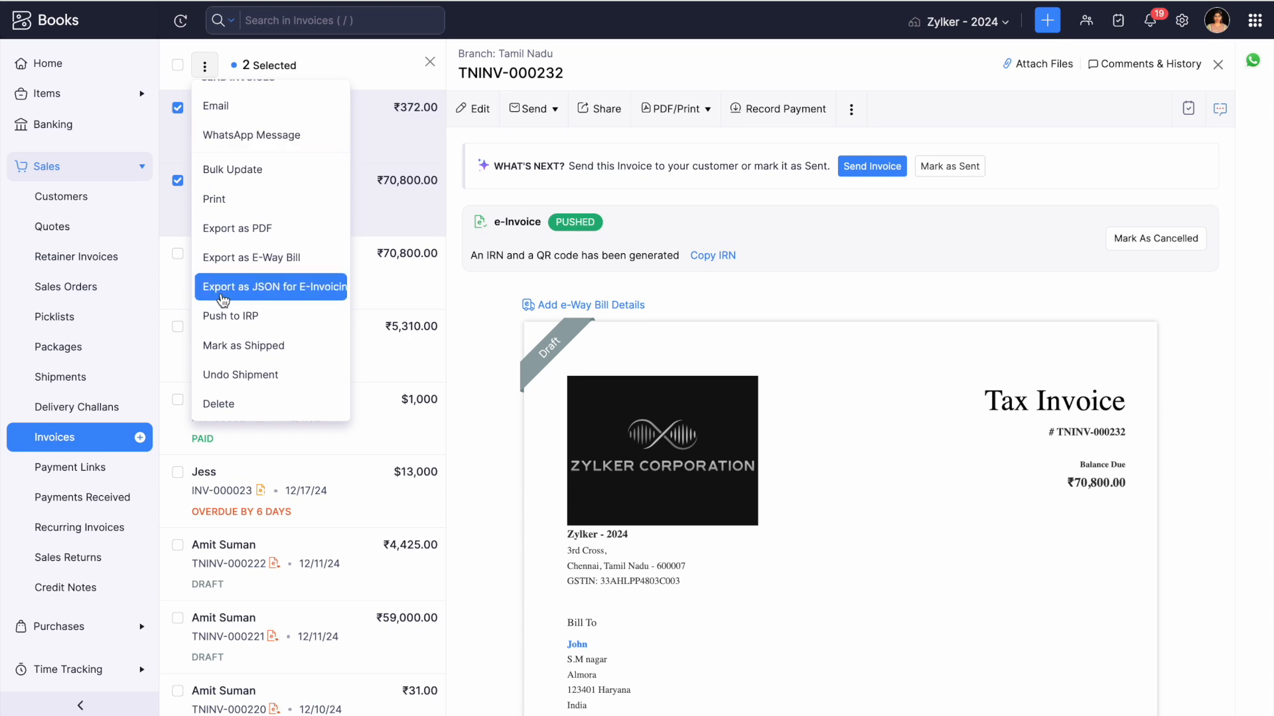
scroll(292, 302, "right", 1)
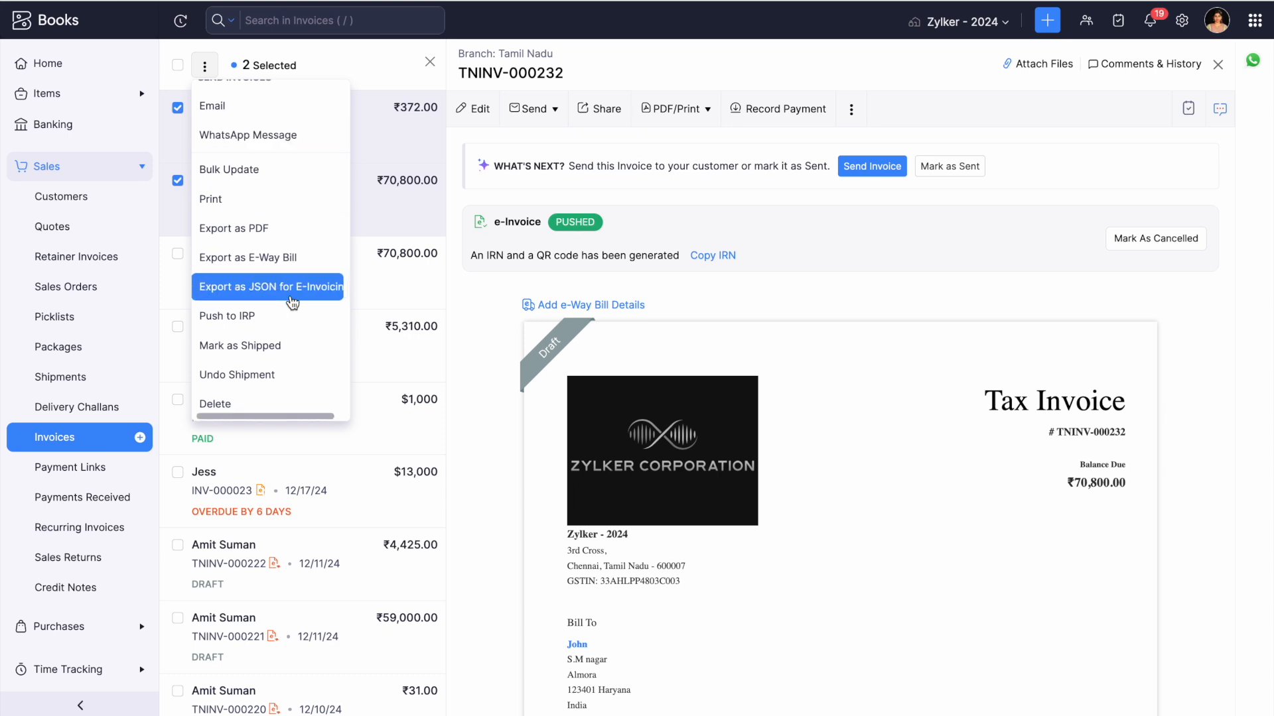
scroll(292, 302, "left", 1)
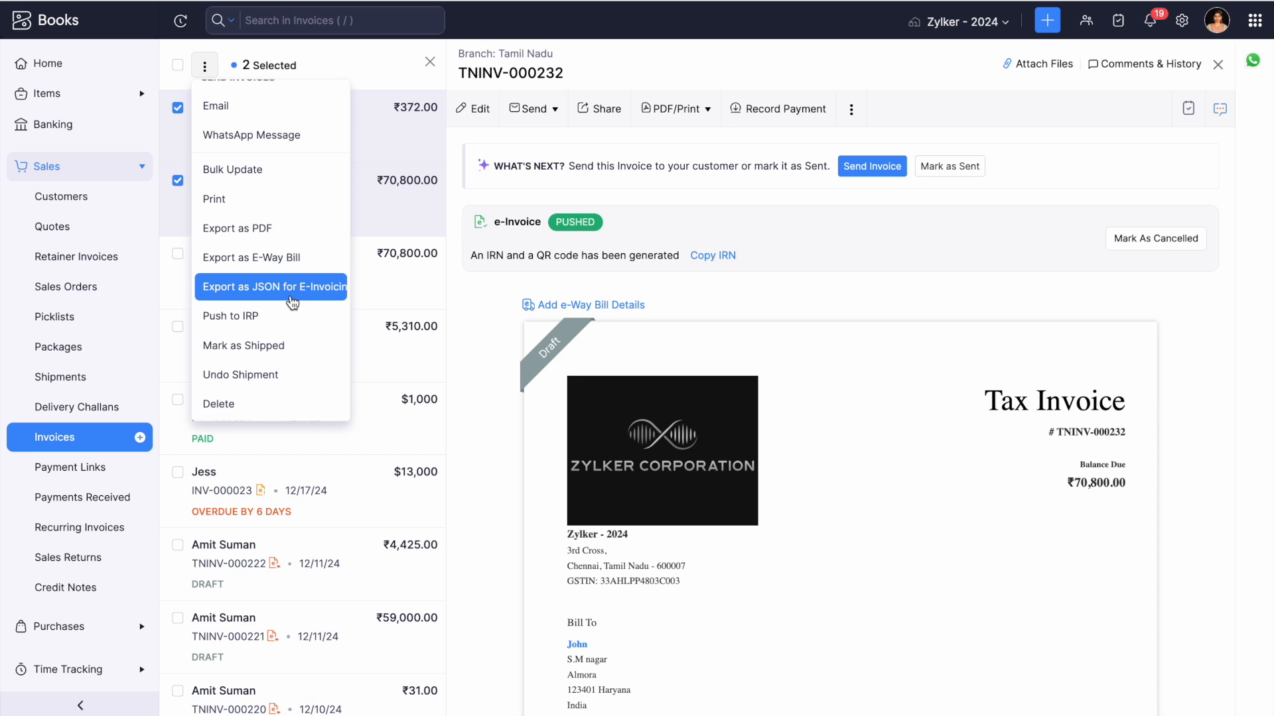
left_click(292, 301)
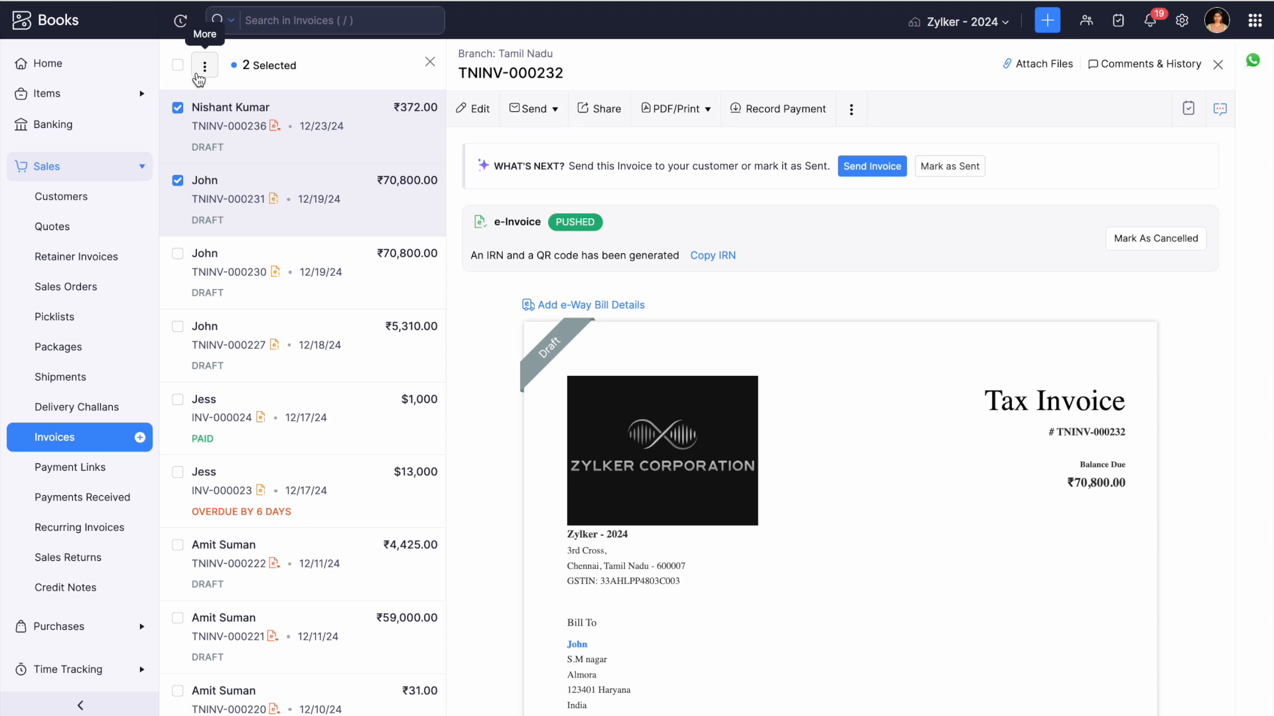
- Open invoice TNINV-000236 to examine its e-Invoice errors, and deselect both selected invoices
left_click(284, 157)
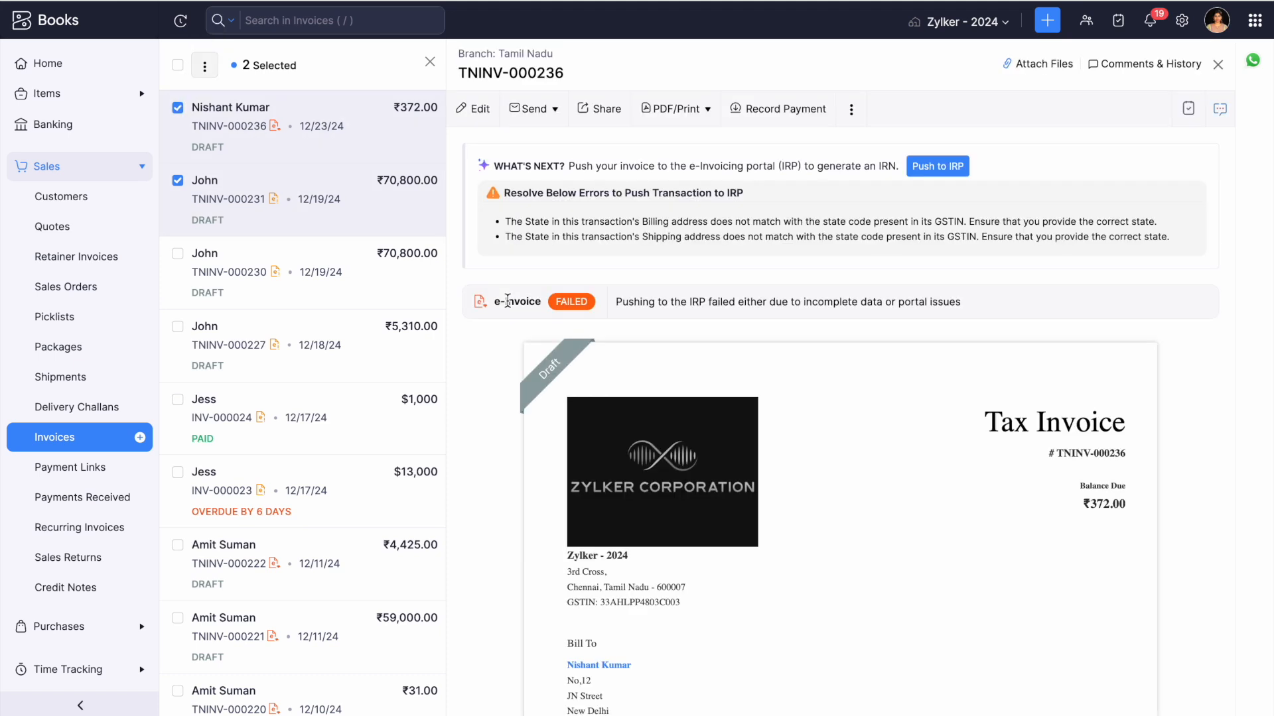
left_click(178, 109)
left_click(178, 181)
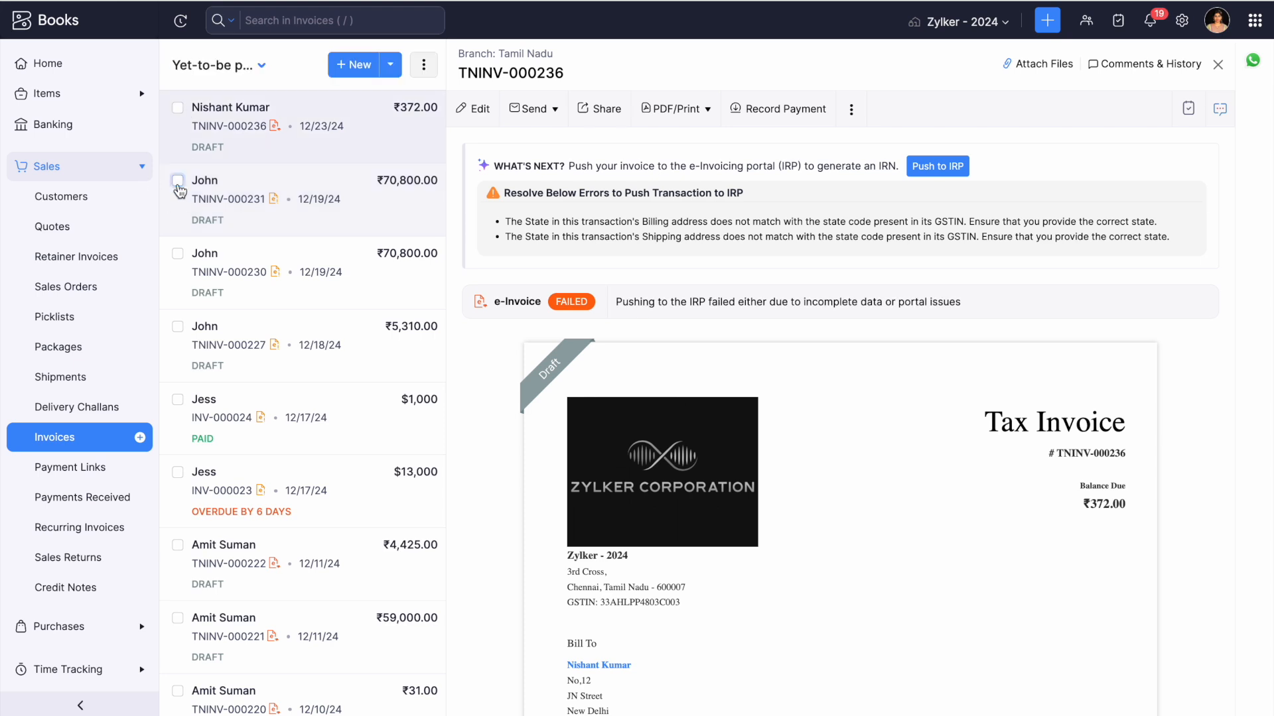
- Reapply the yet-to-be-pushed for e-Invoicing filter to the invoice list
left_click(238, 66)
scroll(250, 272, "down", 4)
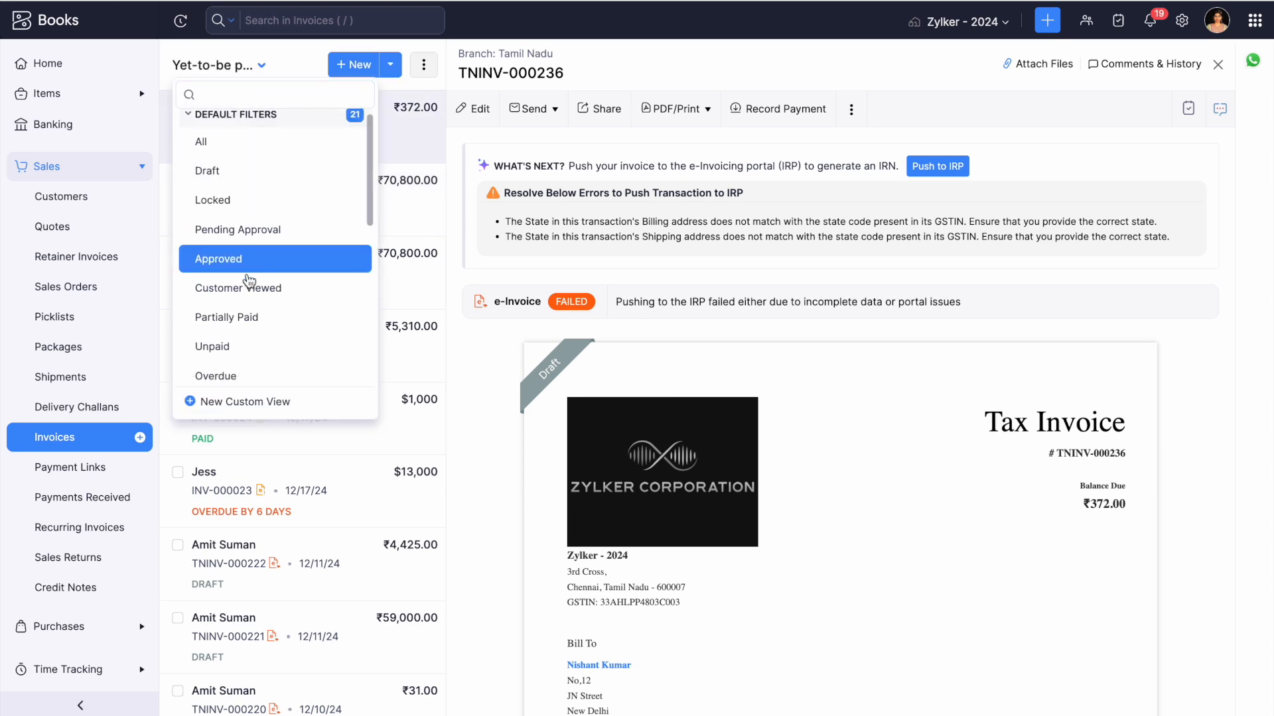
scroll(249, 280, "down", 4)
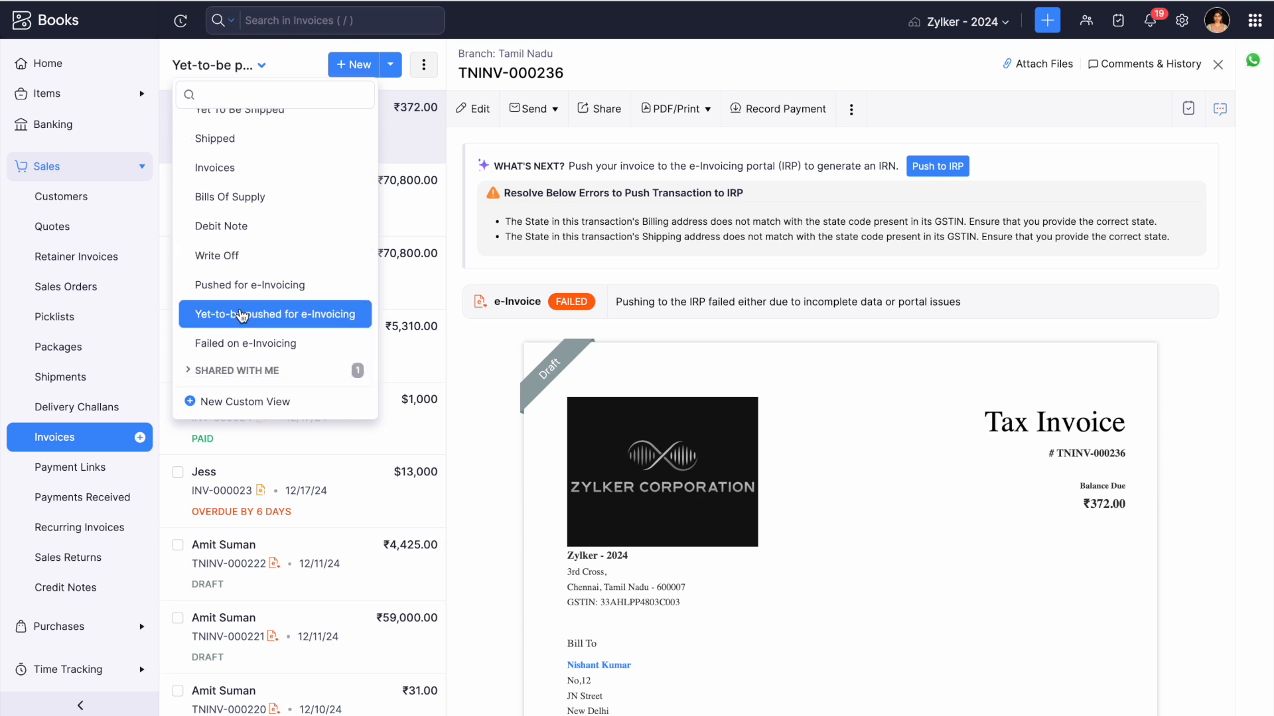
left_click(241, 315)
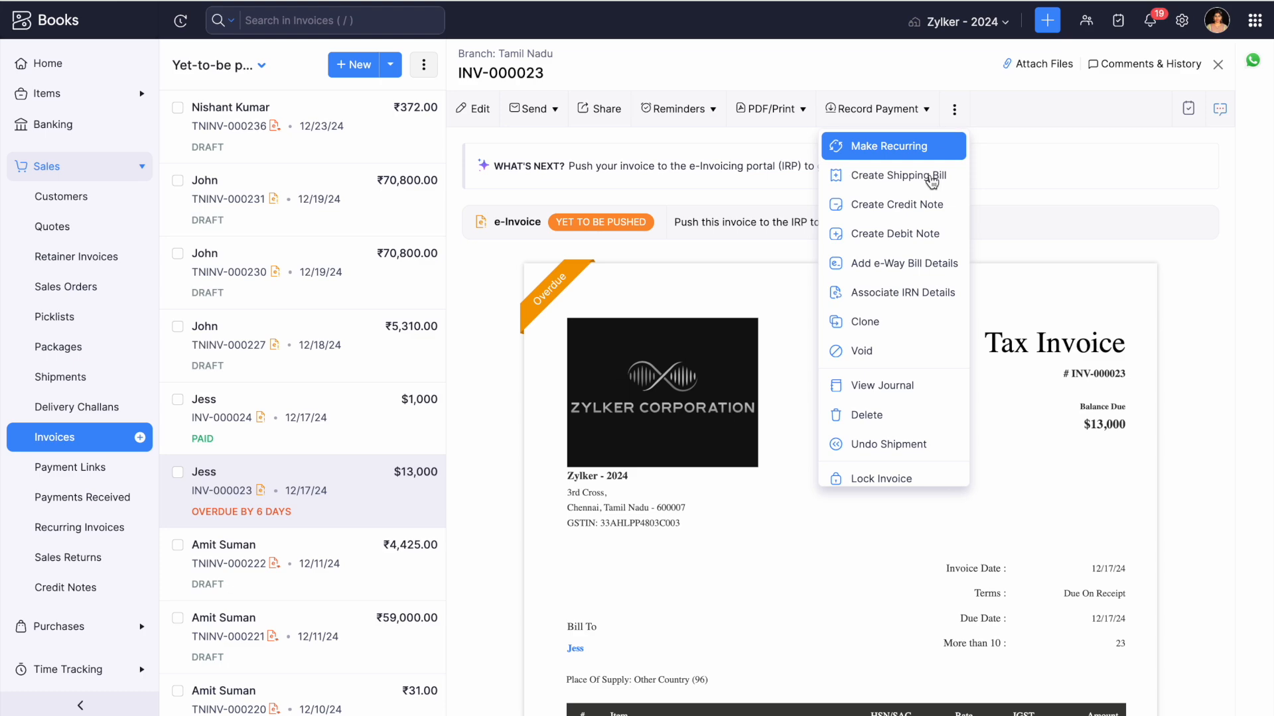
- View the form for associating IRN details with invoice INV-000023 and close it without entering anything
scroll(926, 265, "down", 1)
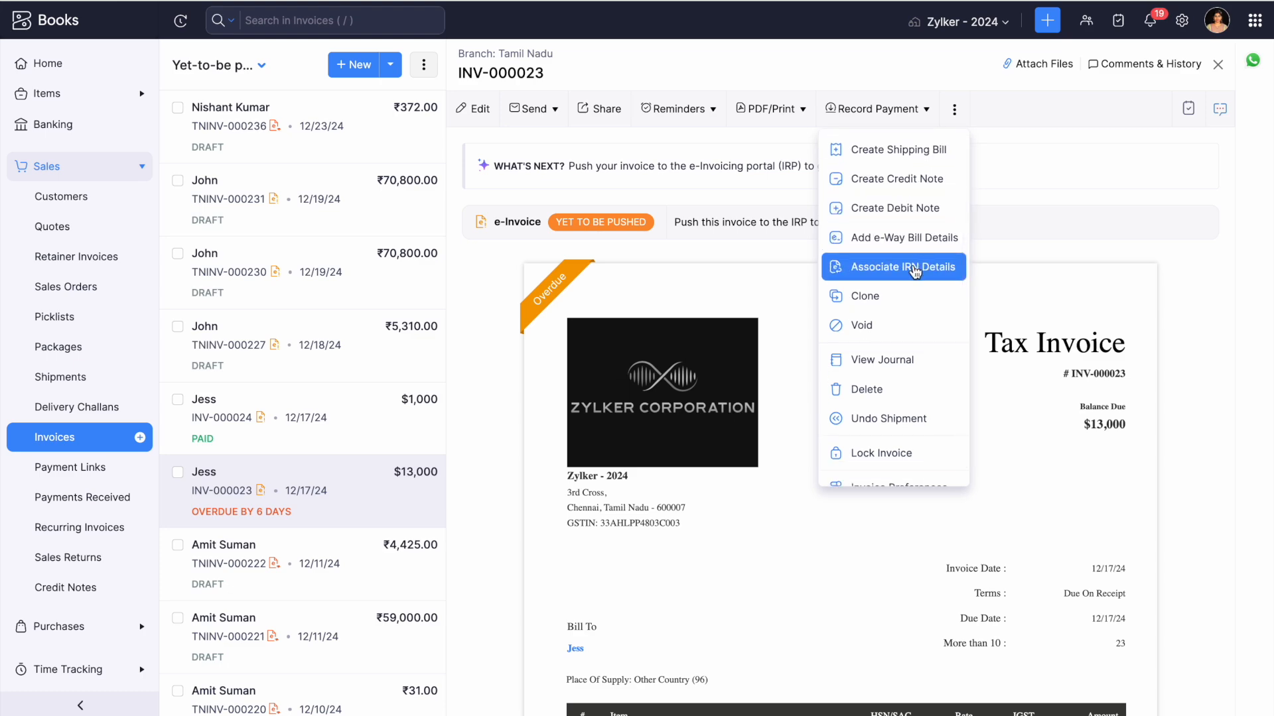
left_click(924, 264)
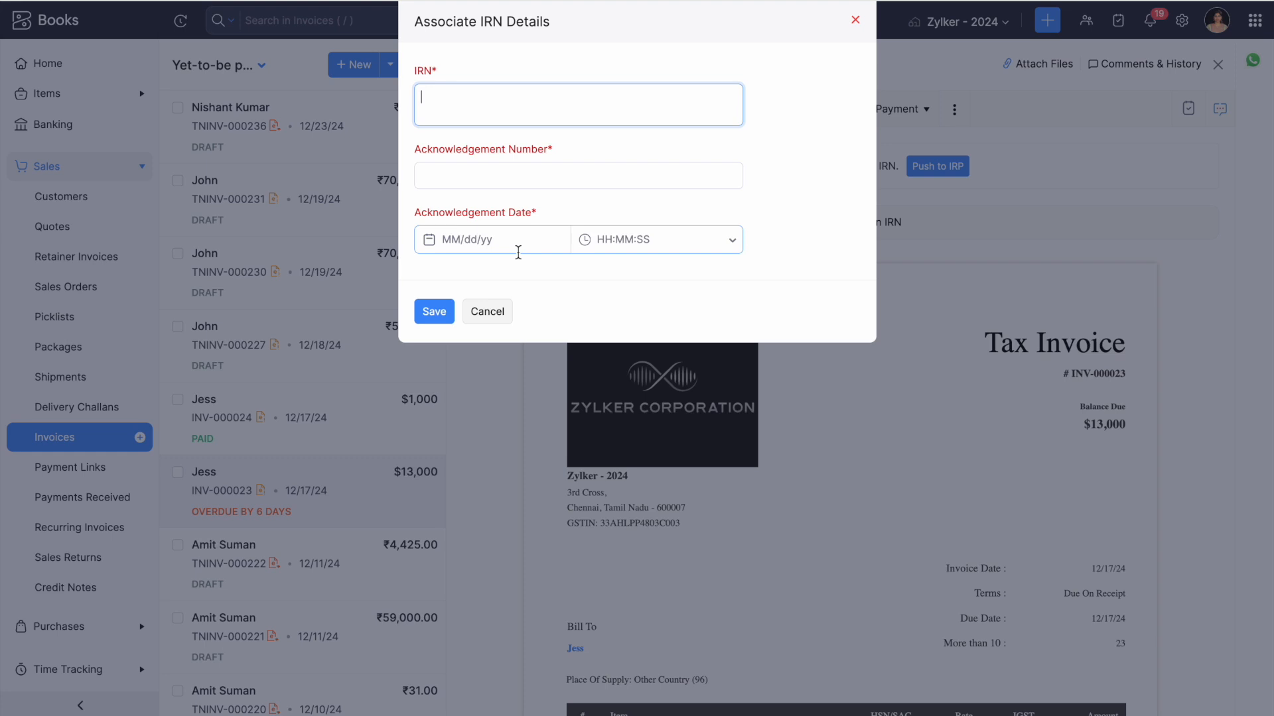
left_click(857, 24)
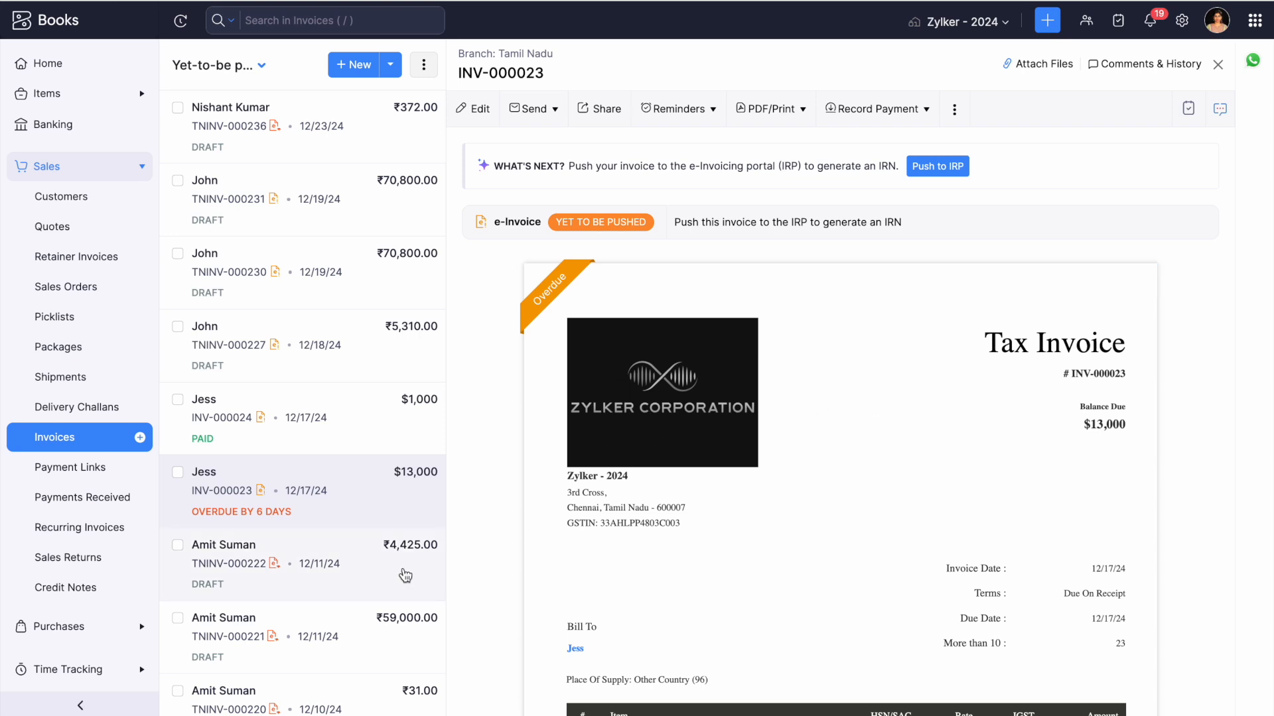
scroll(406, 576, "down", 3)
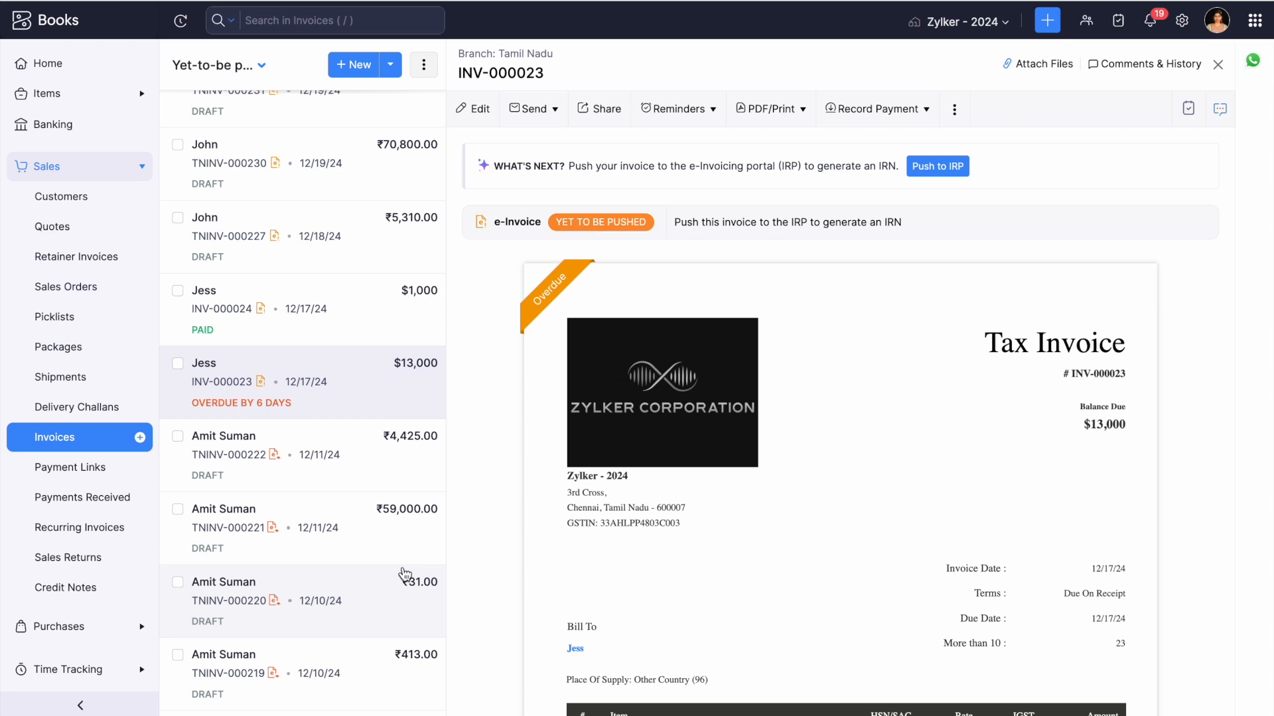
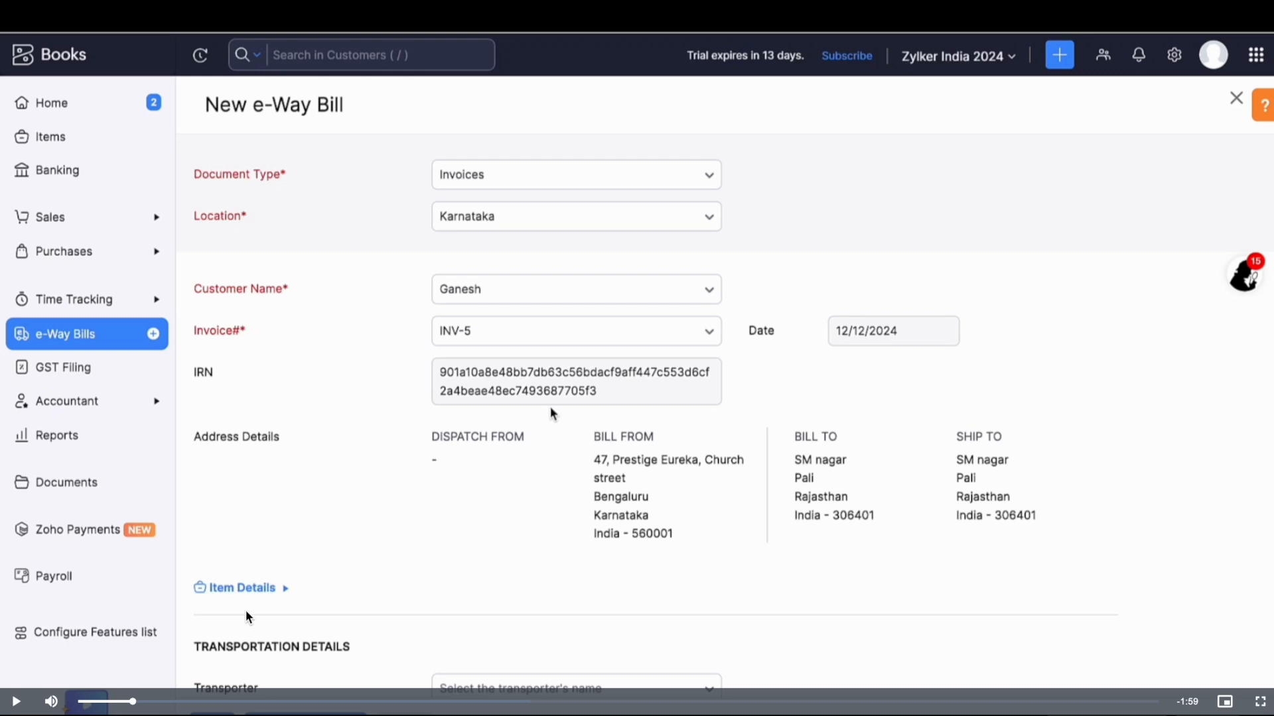
- Skip ahead in the e-Way Bill walkthrough video to the transportation details
left_click_drag(136, 702, 330, 701)
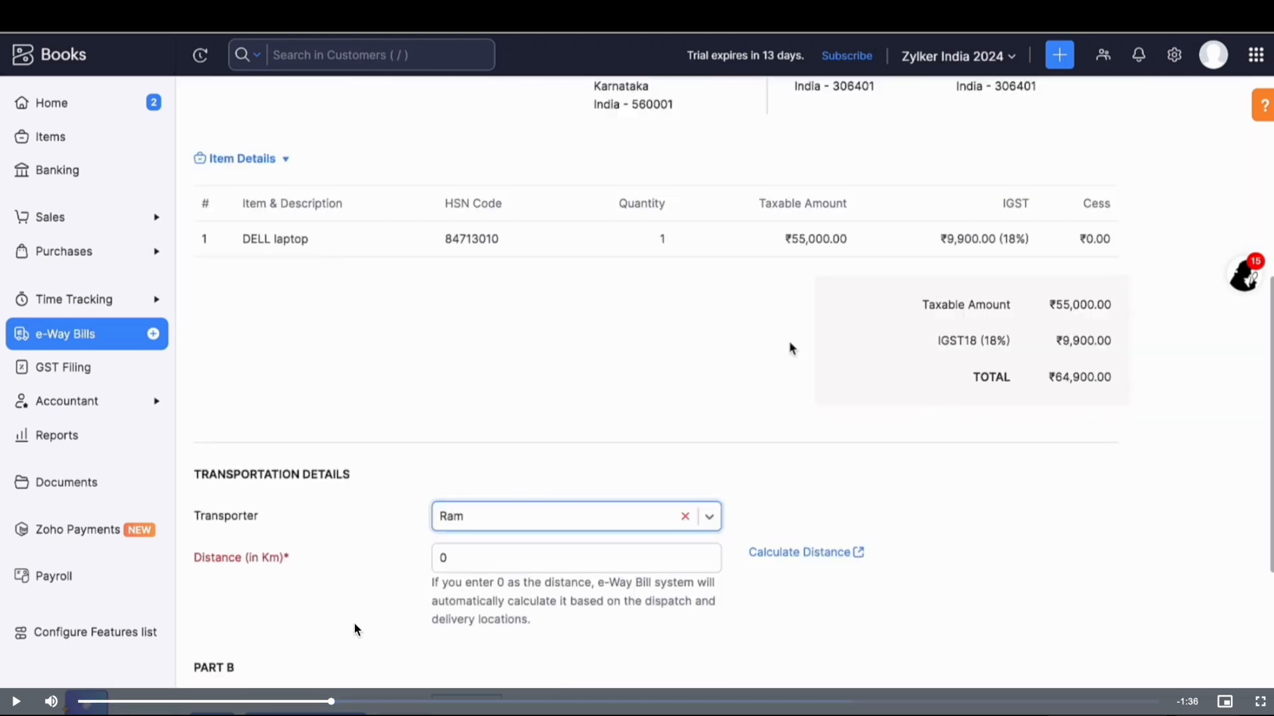
- Advance the e-Way Bill walkthrough video through the Manage Transporters part to the distance and Part B fields
left_click_drag(357, 702, 454, 704)
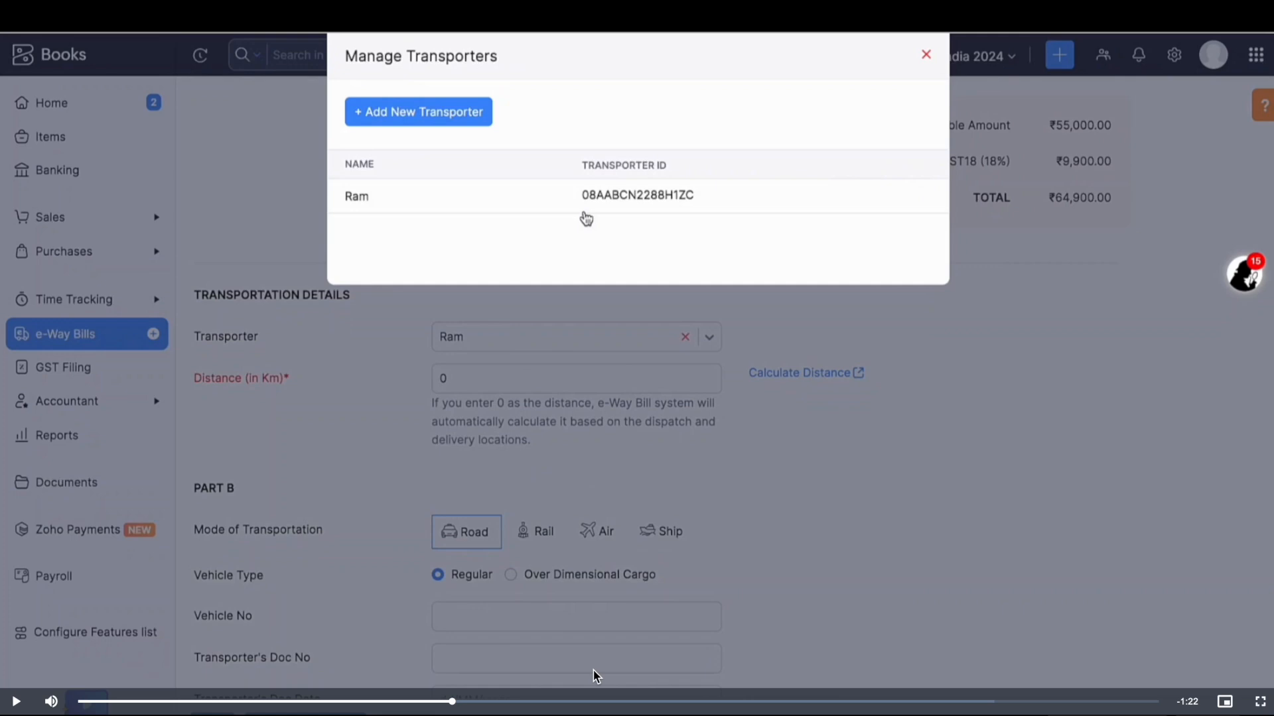
left_click(467, 703)
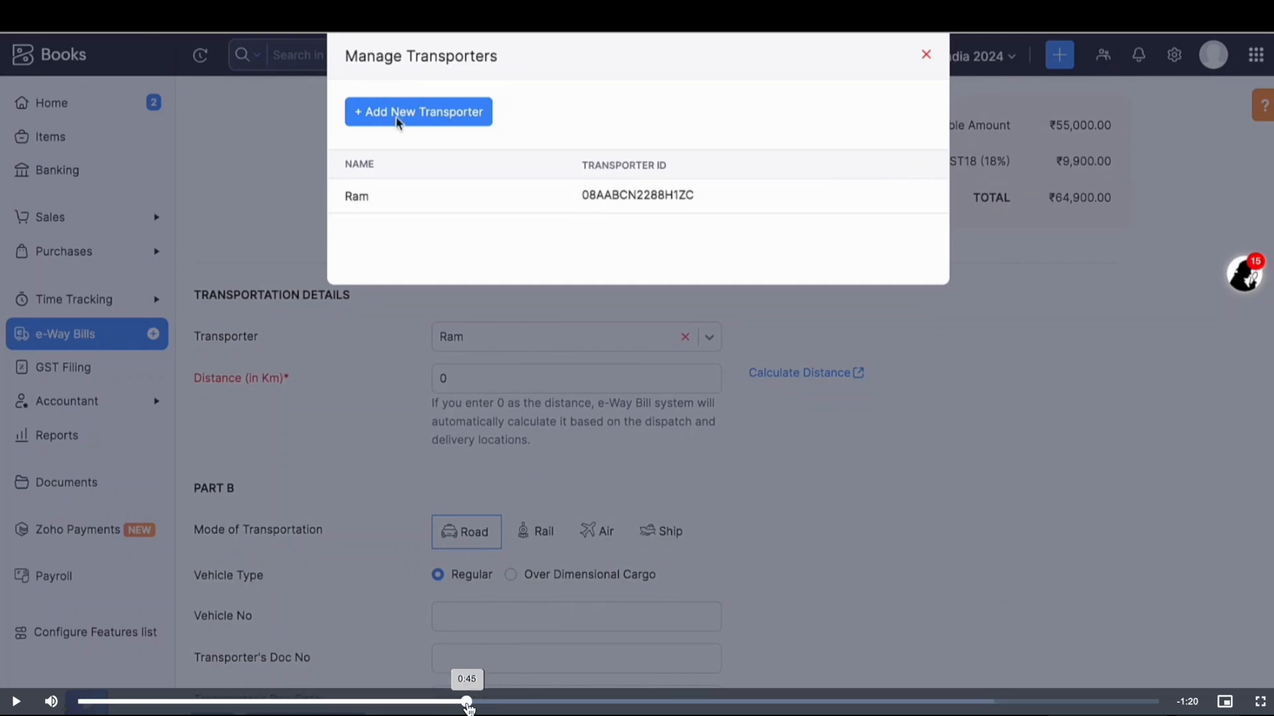
left_click(481, 704)
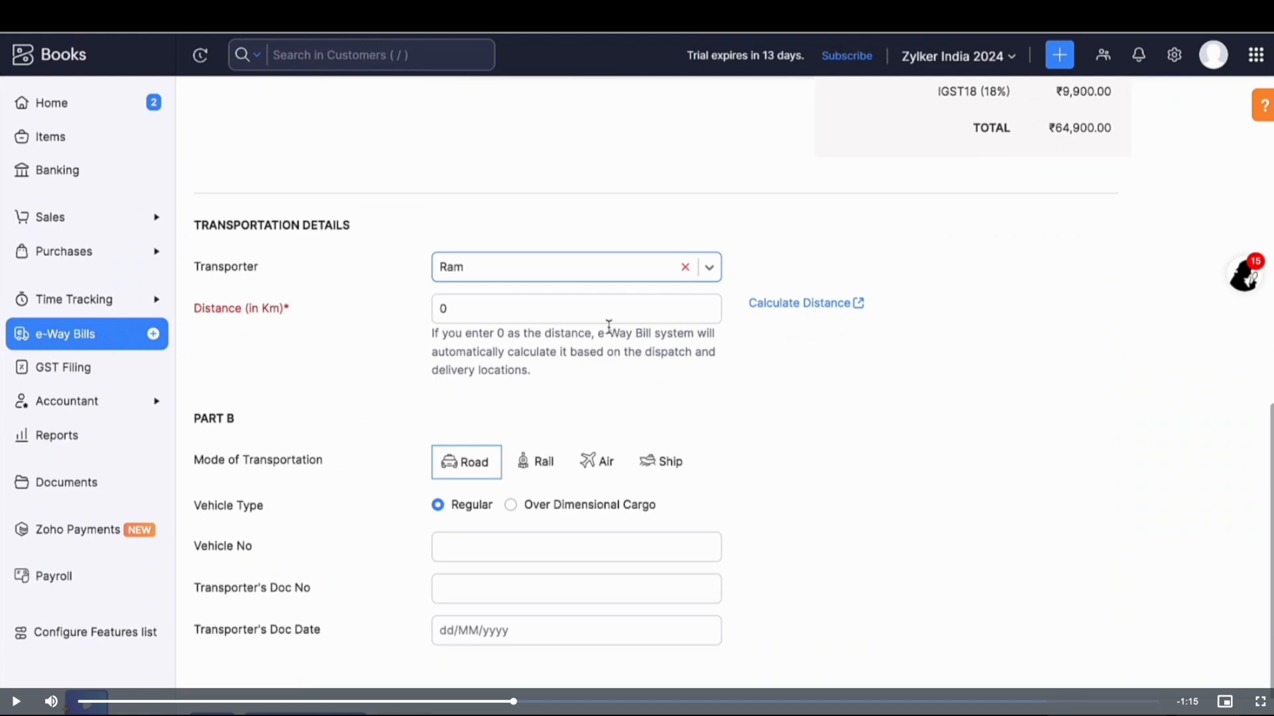
- Advance the walkthrough video through the Pin to Pin Distance Search on the E-Waybill portal to its distance result
left_click(536, 702)
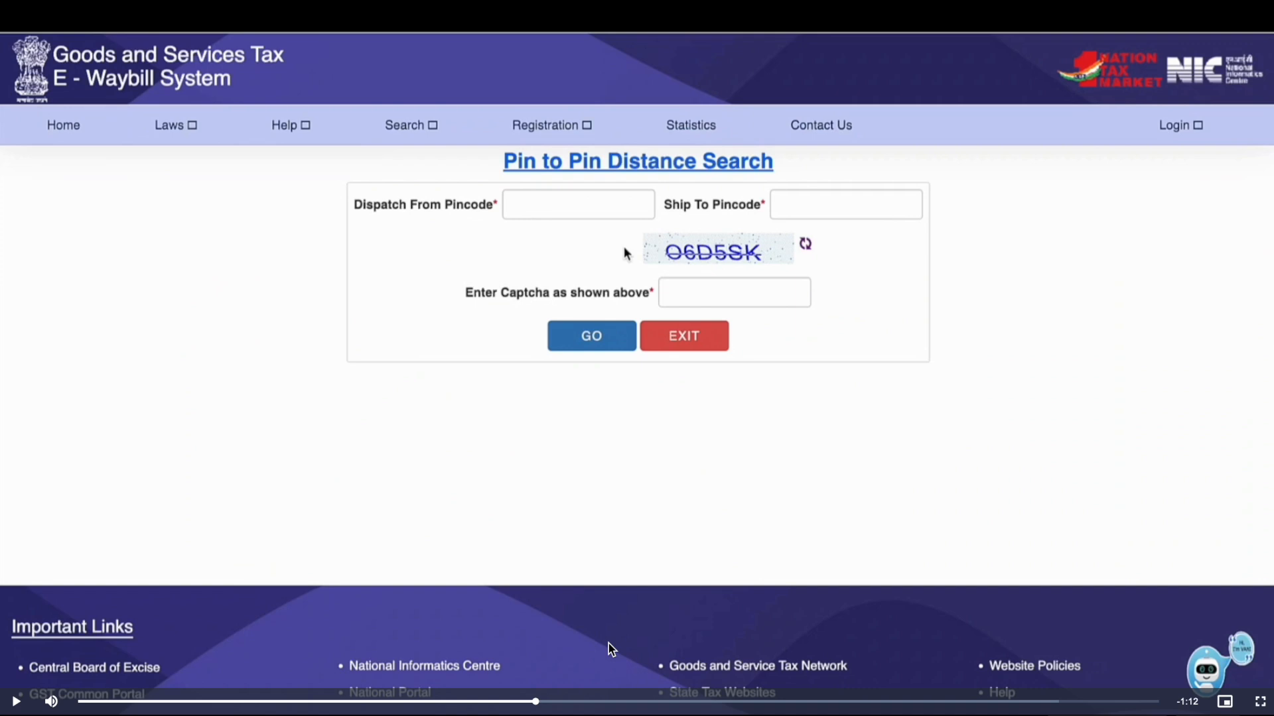
left_click(557, 707)
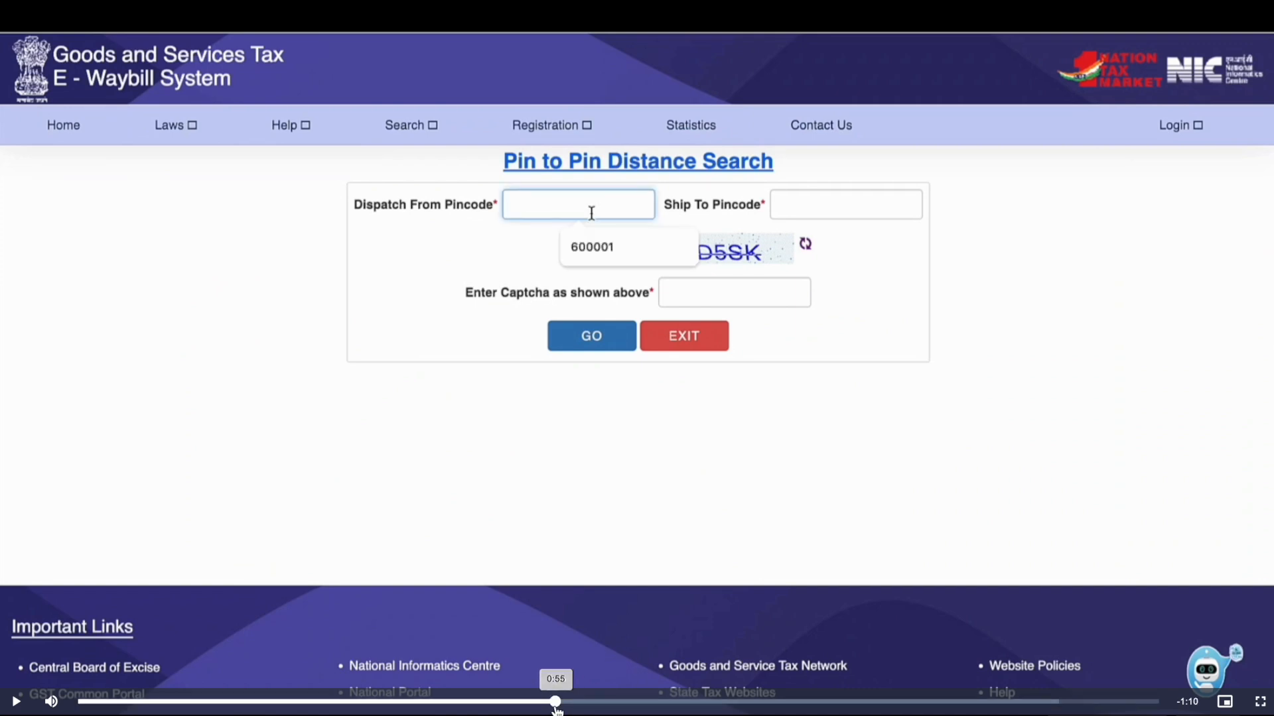
left_click_drag(557, 708, 823, 707)
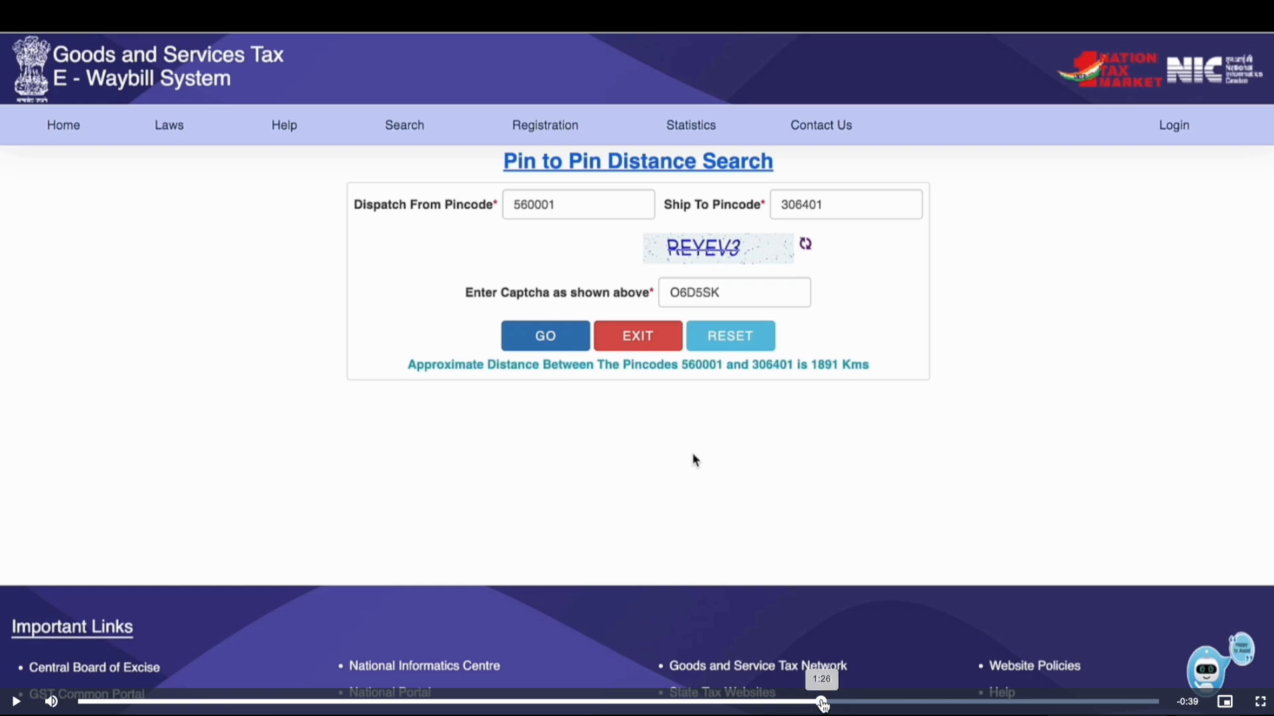
- Skip ahead in the walkthrough video past the completed transportation details to the generated e-Way Bill for invoice INV-5
left_click(860, 703)
left_click(932, 703)
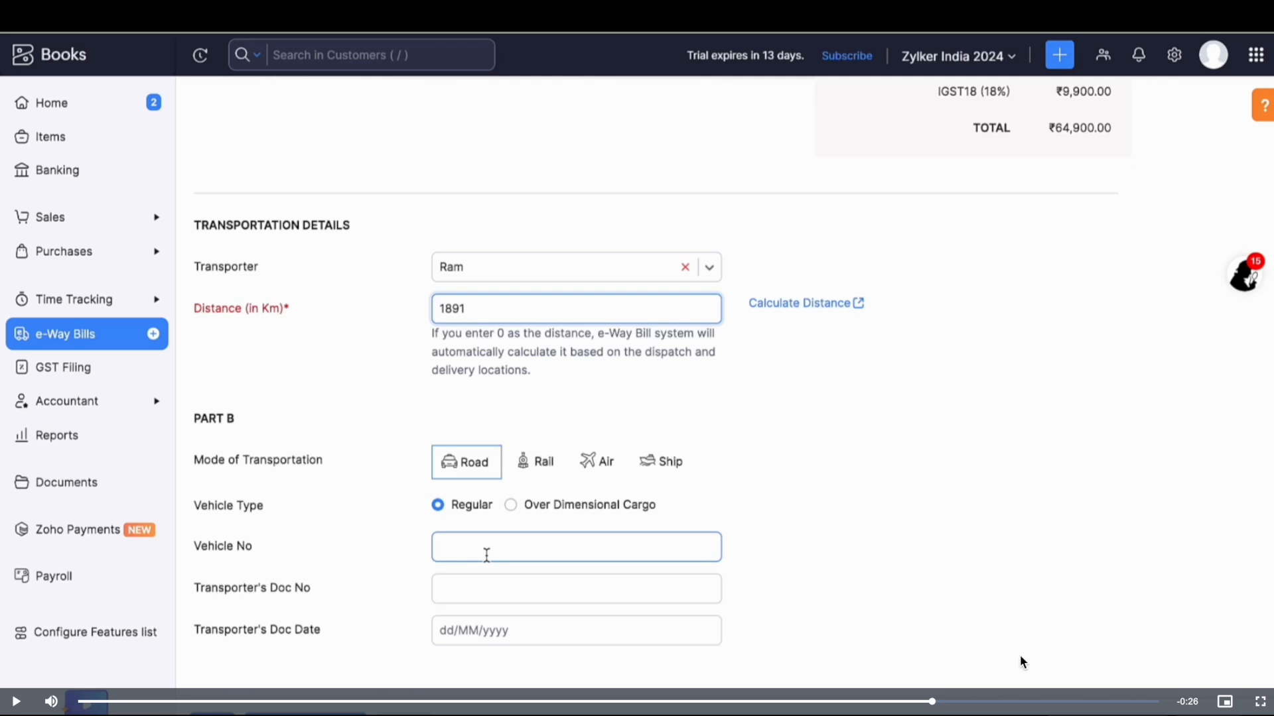
left_click(953, 704)
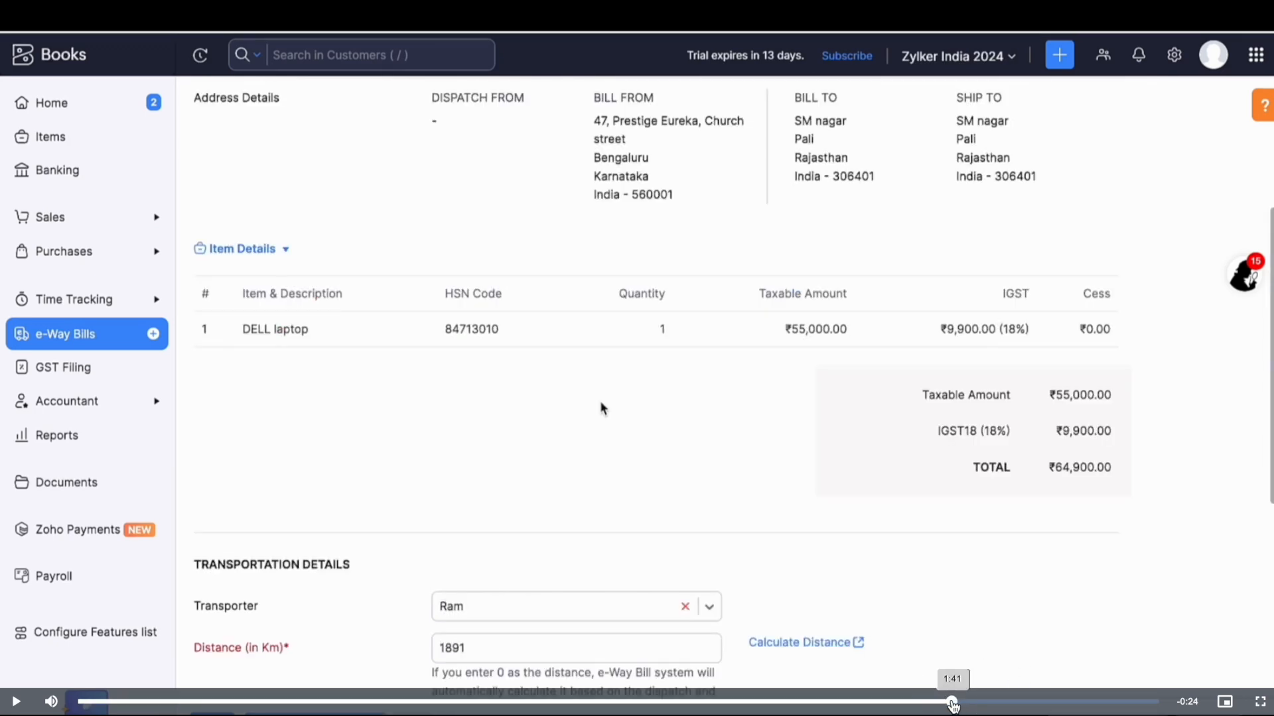
left_click(980, 704)
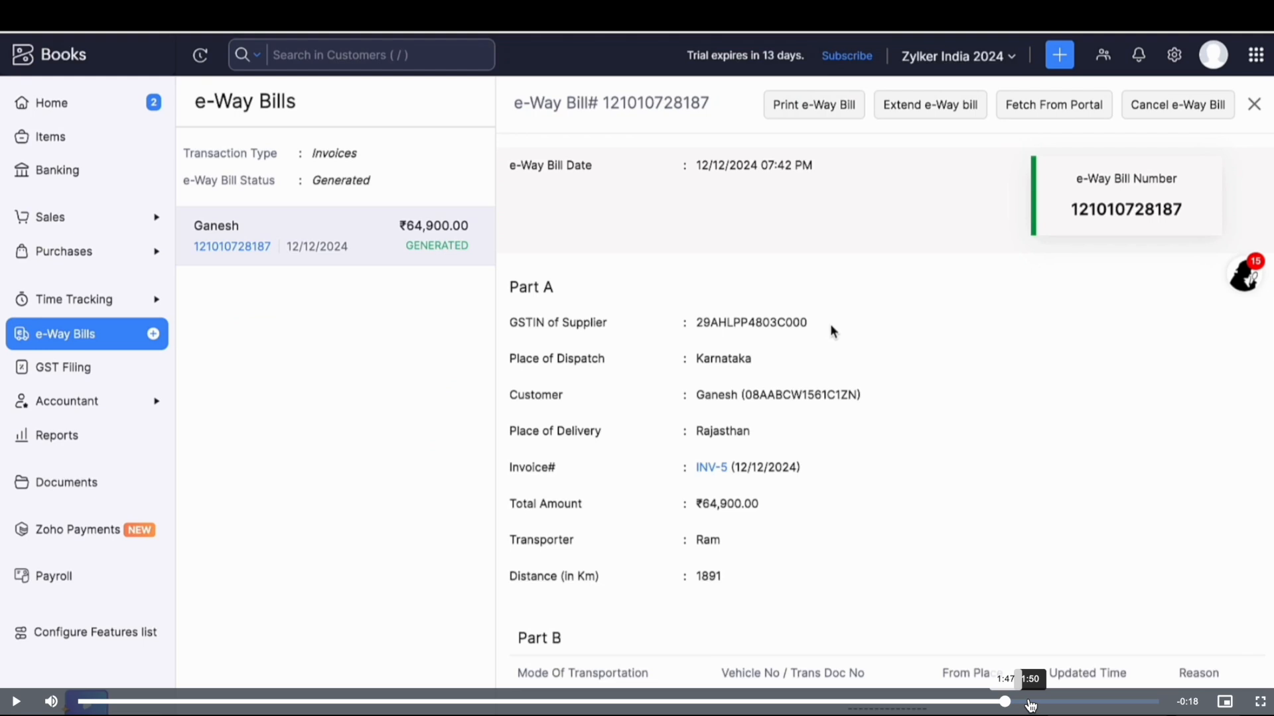
left_click(1031, 702)
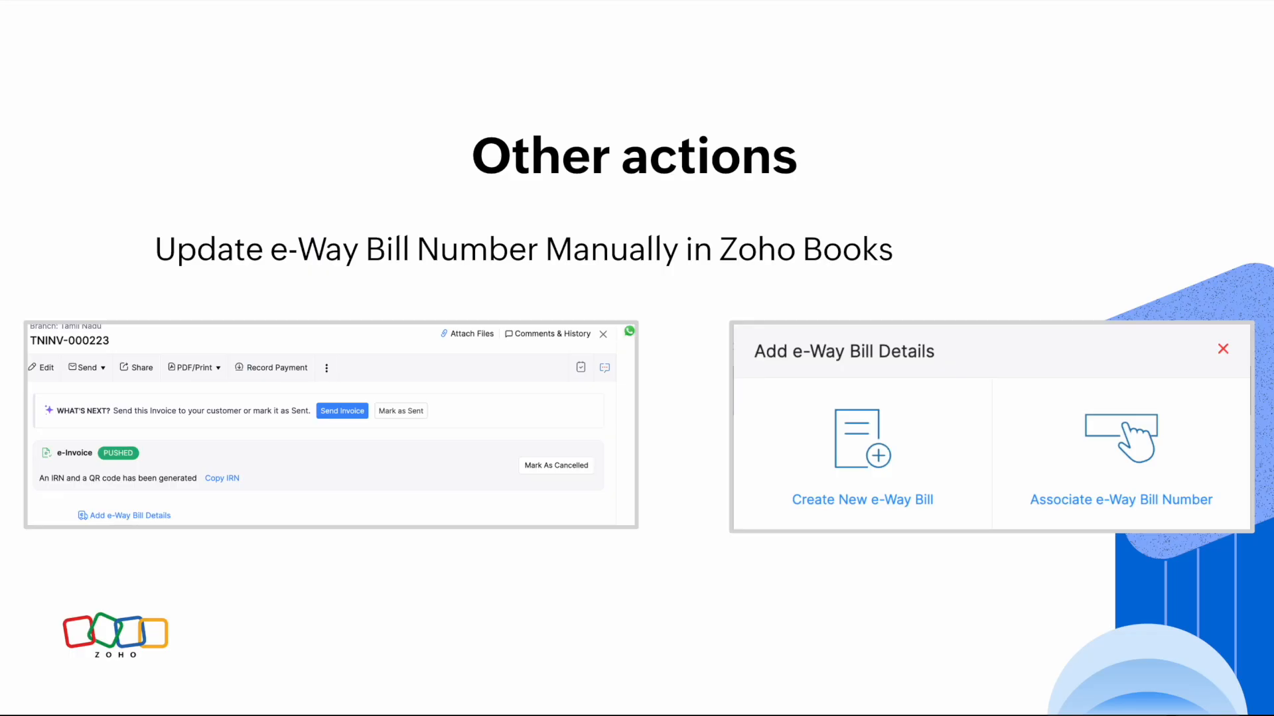